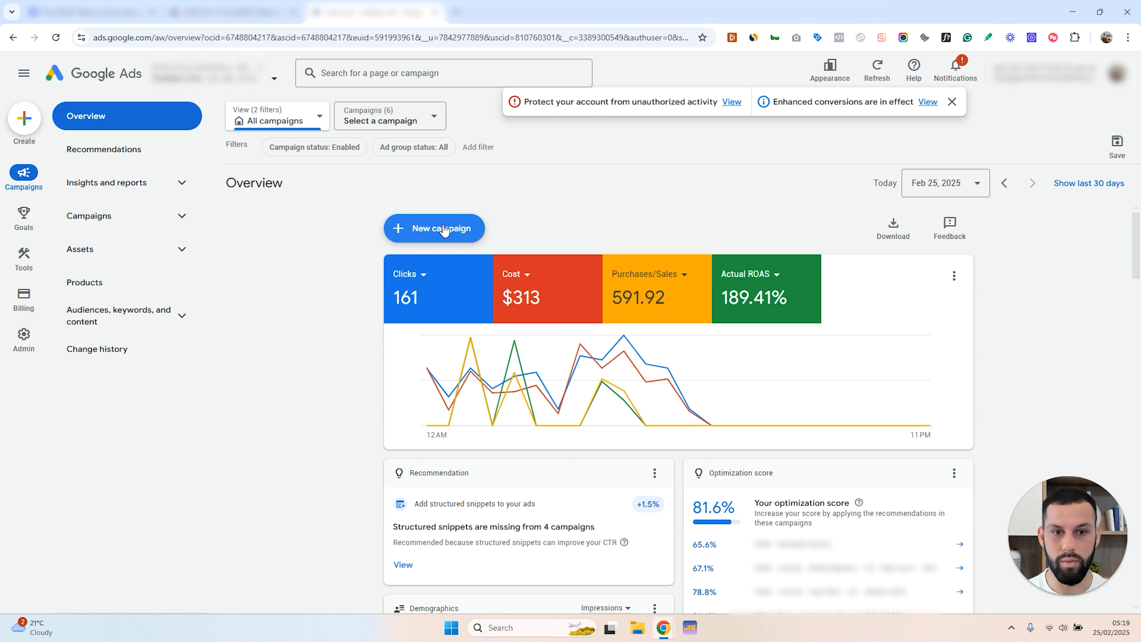
Start a new campaign with the Sales objective and continue with the account-default Purchases conversion goal.
left_click(430, 238)
left_click(429, 235)
left_click(317, 251)
scroll(593, 252, "down", 2)
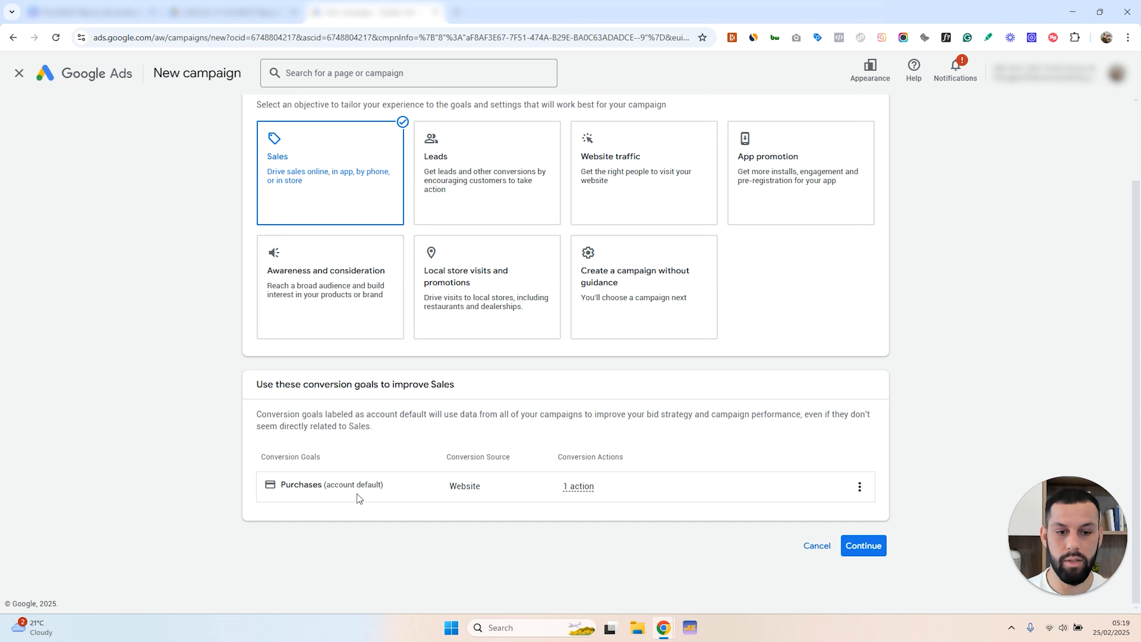
left_click(863, 545)
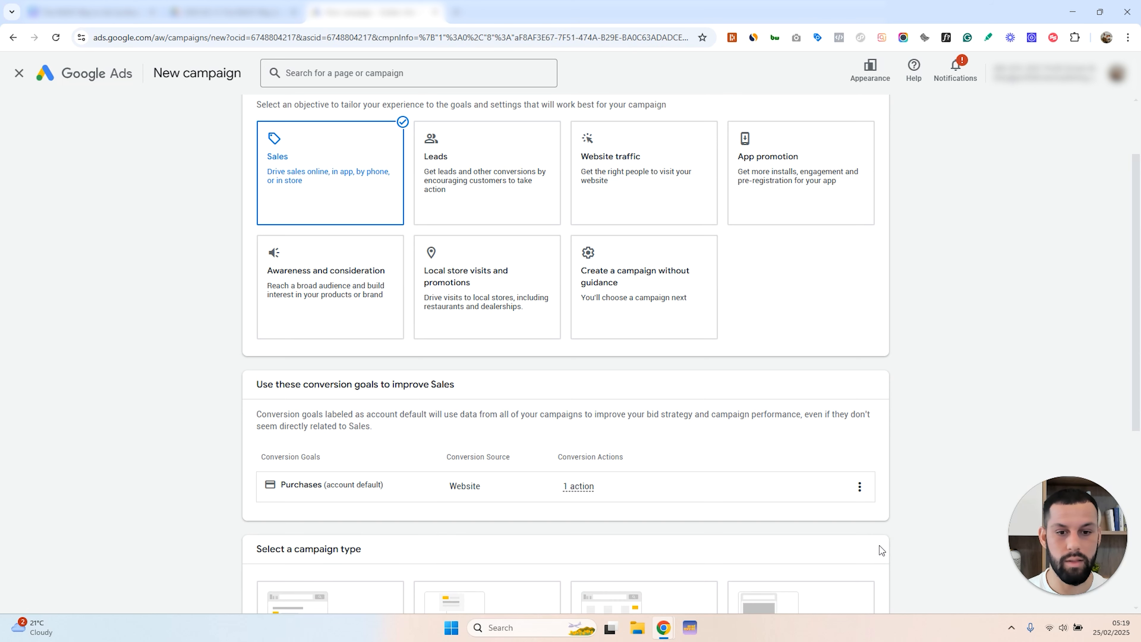
Choose Search as the campaign type.
scroll(621, 310, "down", 3)
scroll(620, 306, "down", 4)
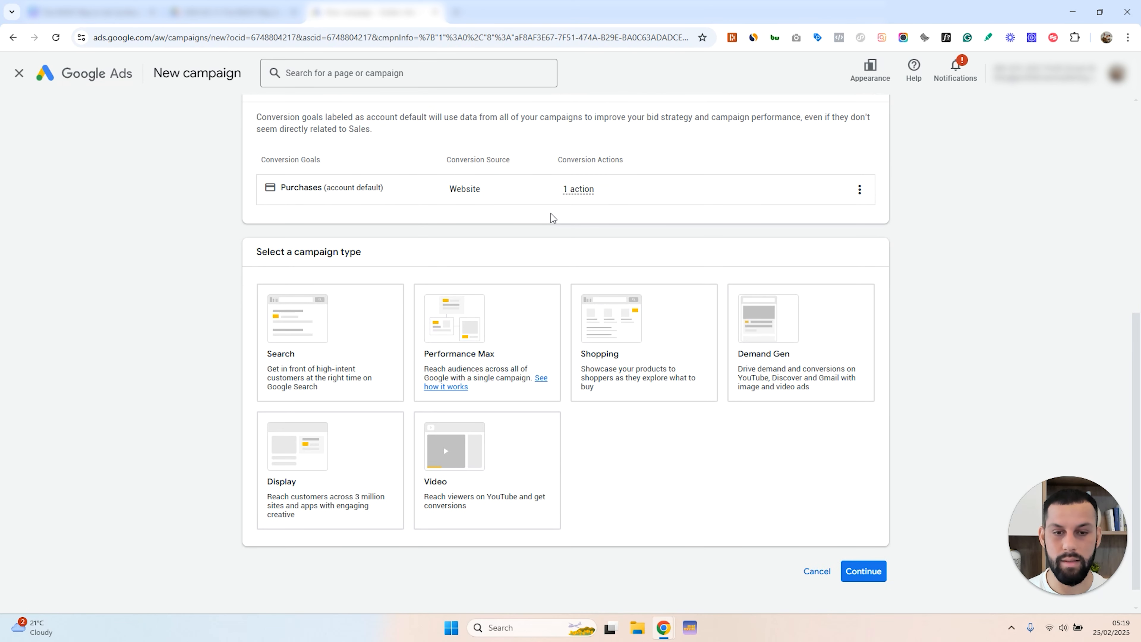
left_click(337, 332)
left_click(345, 326)
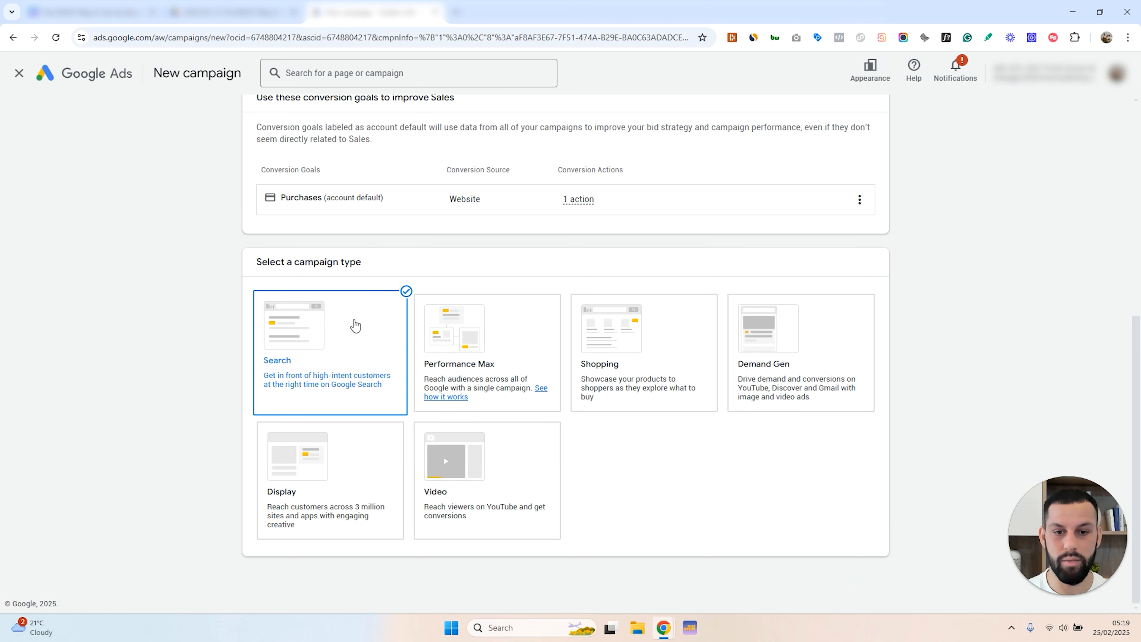
Choose Website visits as the way to reach the goal, paste the business's website address, and continue.
scroll(715, 400, "down", 3)
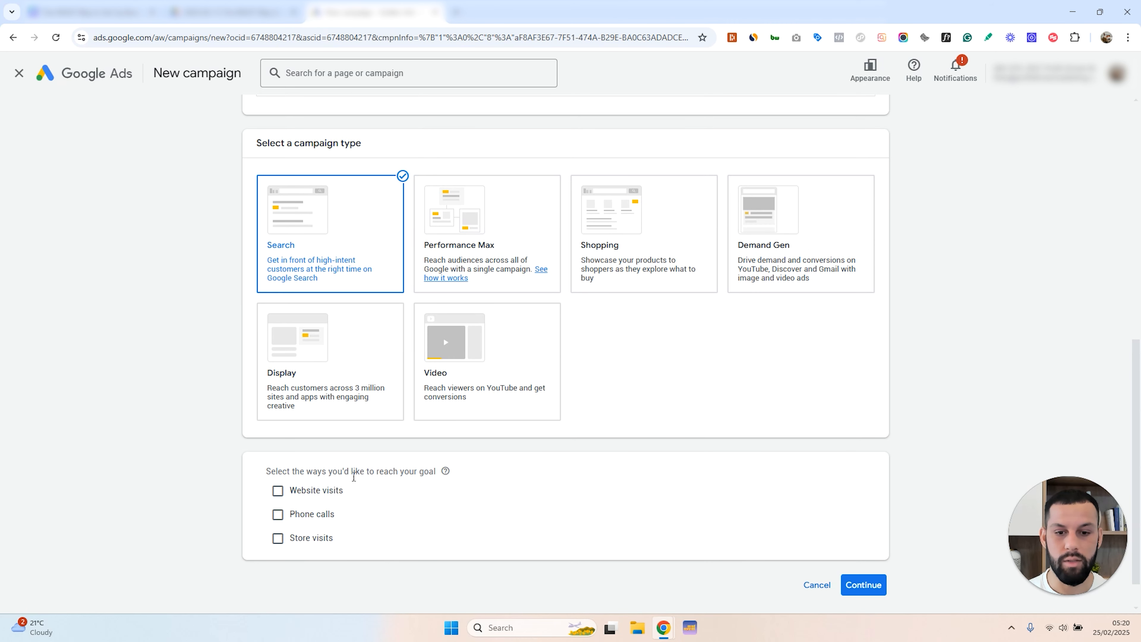
left_click(344, 494)
scroll(463, 472, "down", 2)
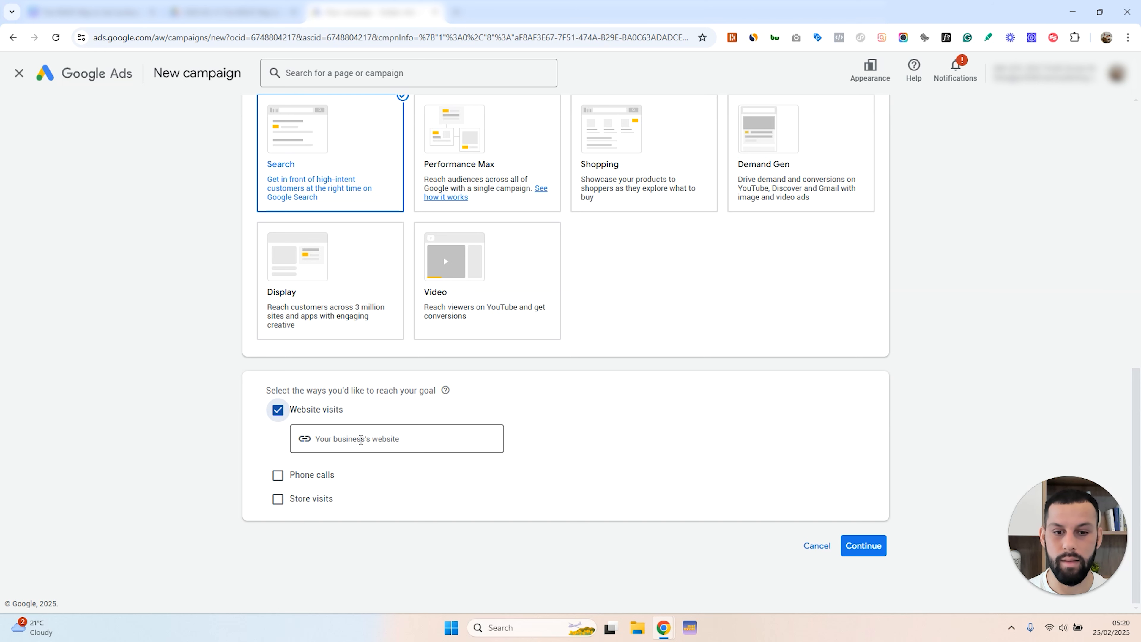
left_click(385, 430)
key("ctrl+v")
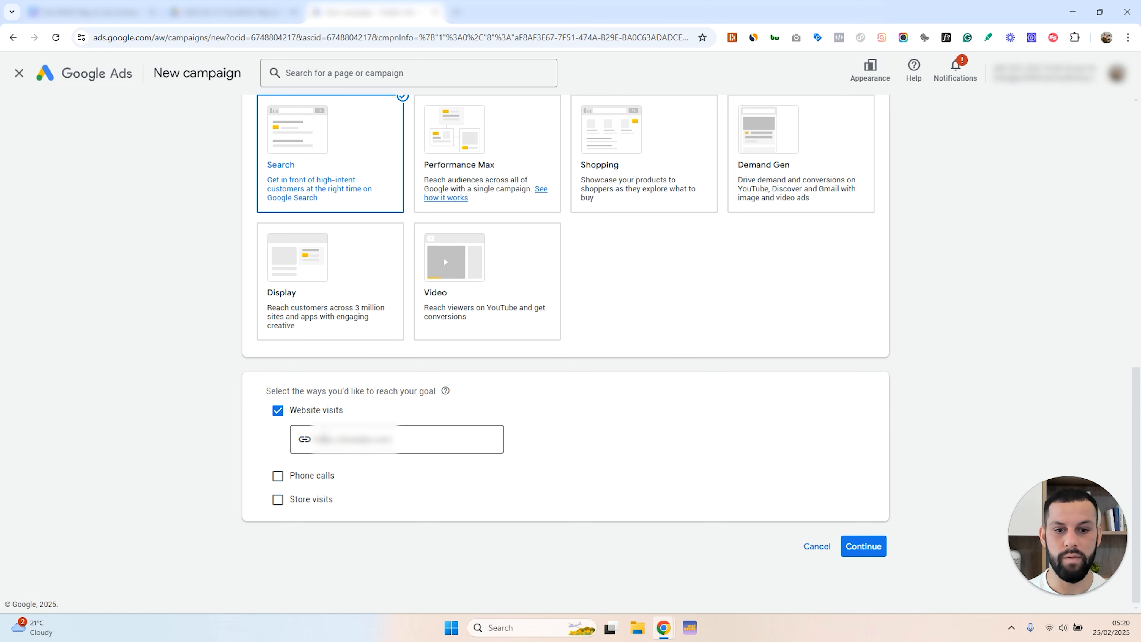
left_click(862, 546)
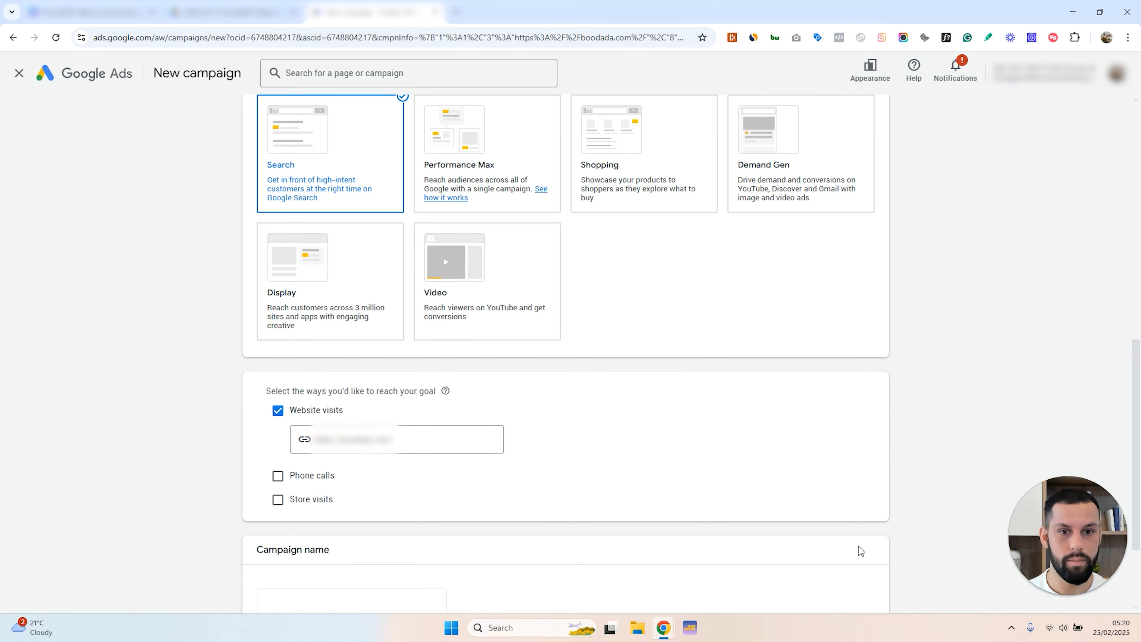
Name the campaign "Branded Search Campaign" and start it as a new campaign.
left_click_drag(338, 480, 202, 457)
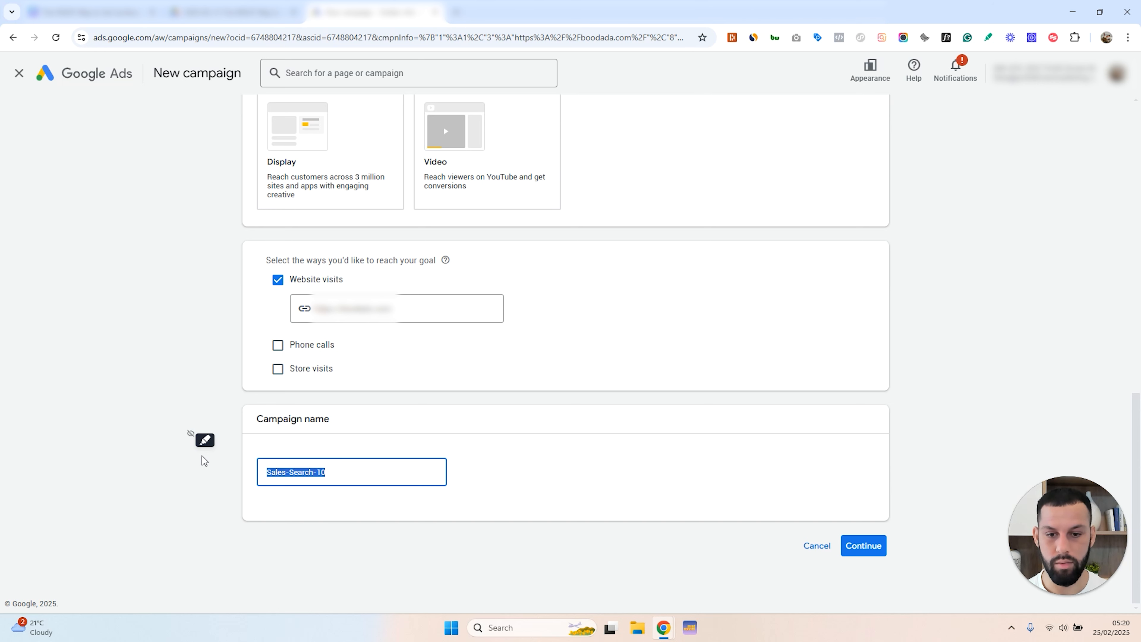
type("Brande")
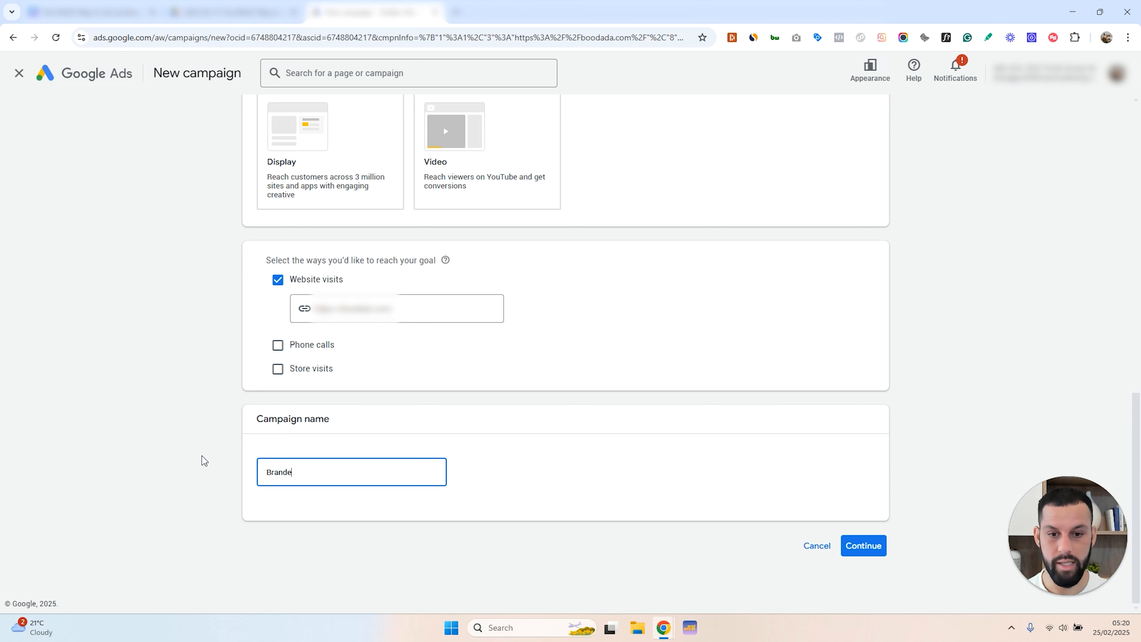
type("d Search C")
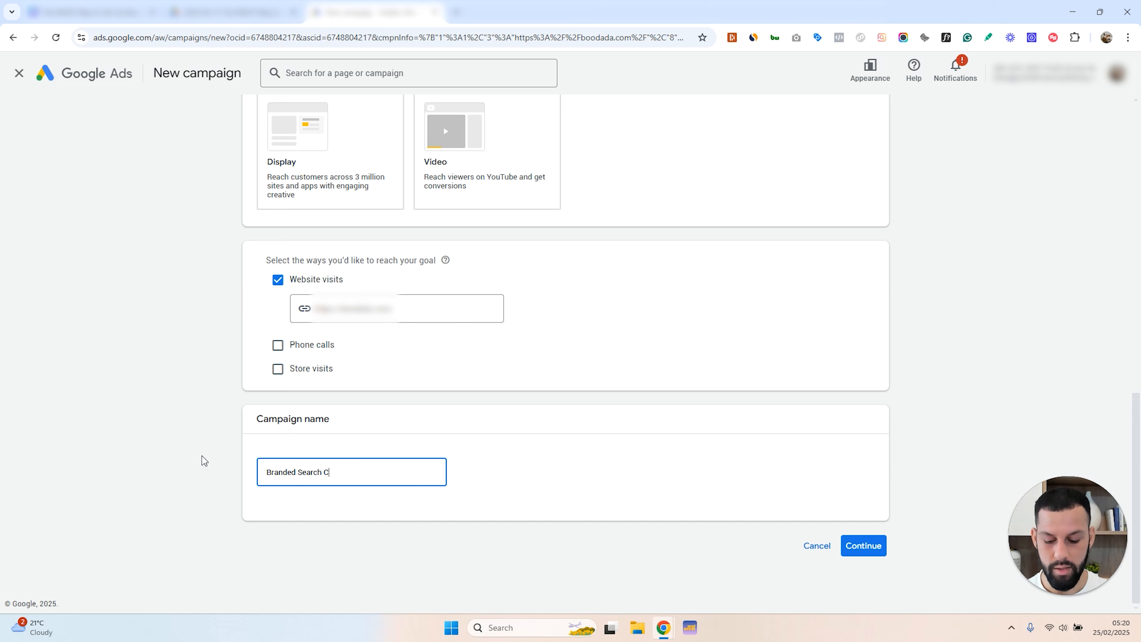
type("ampaign")
left_click(866, 543)
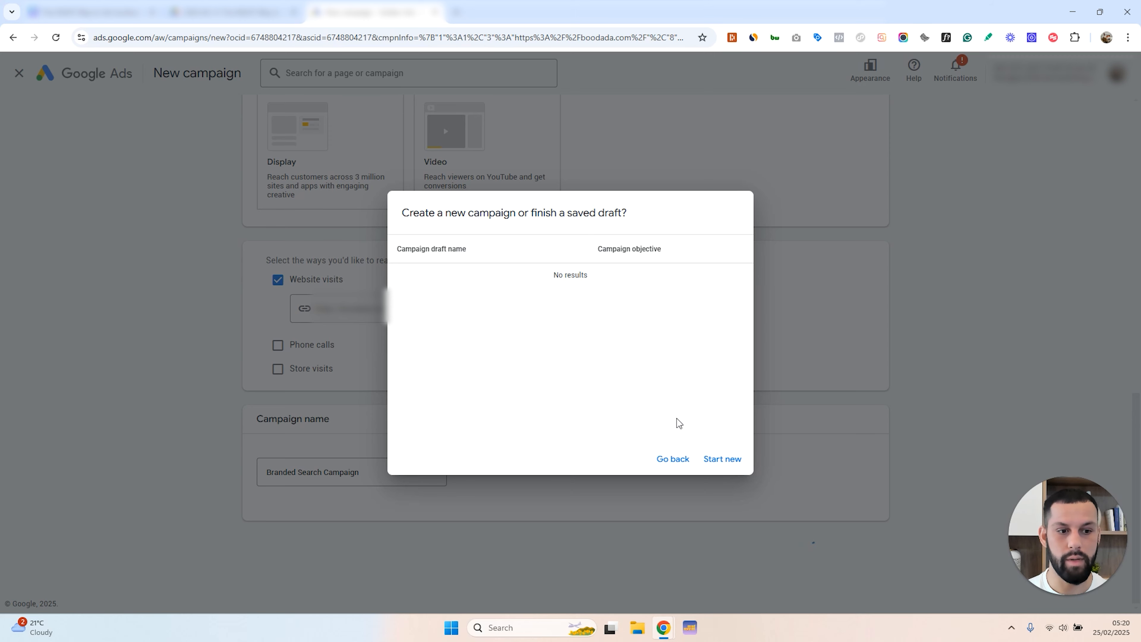
left_click(721, 459)
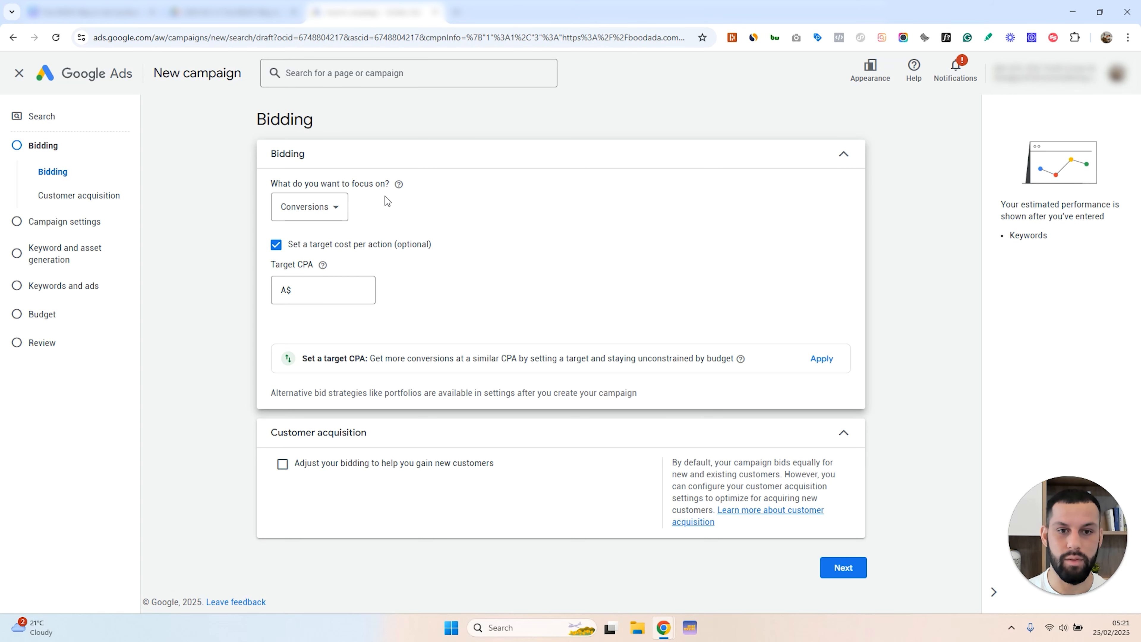
Focus the bidding on Conversions with a target cost per action of A$10.
left_click(334, 206)
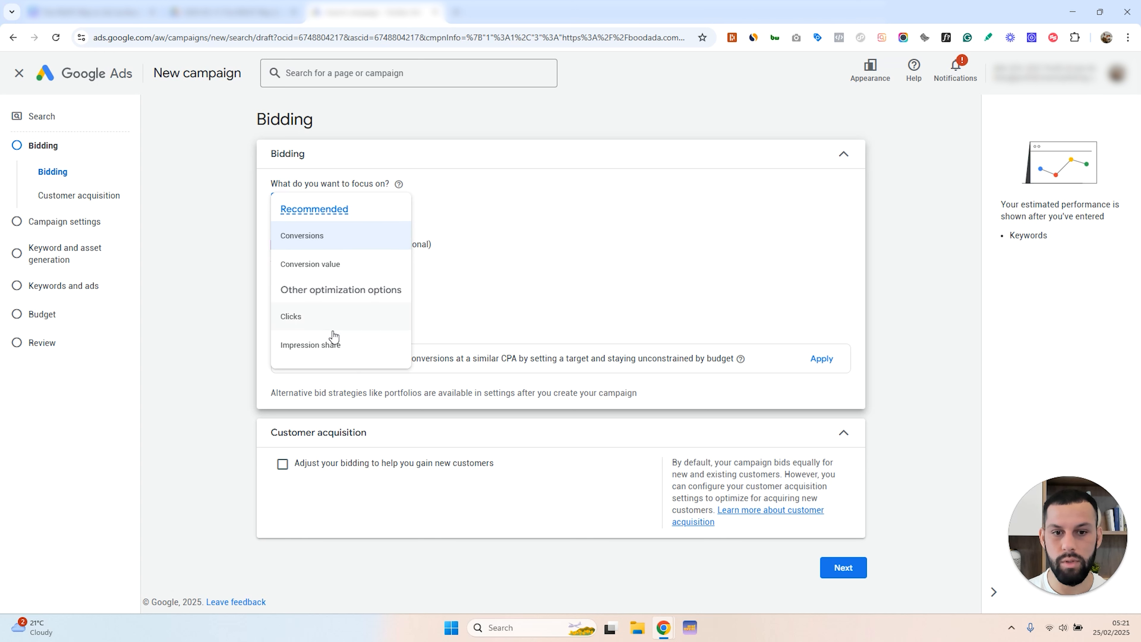
left_click(333, 238)
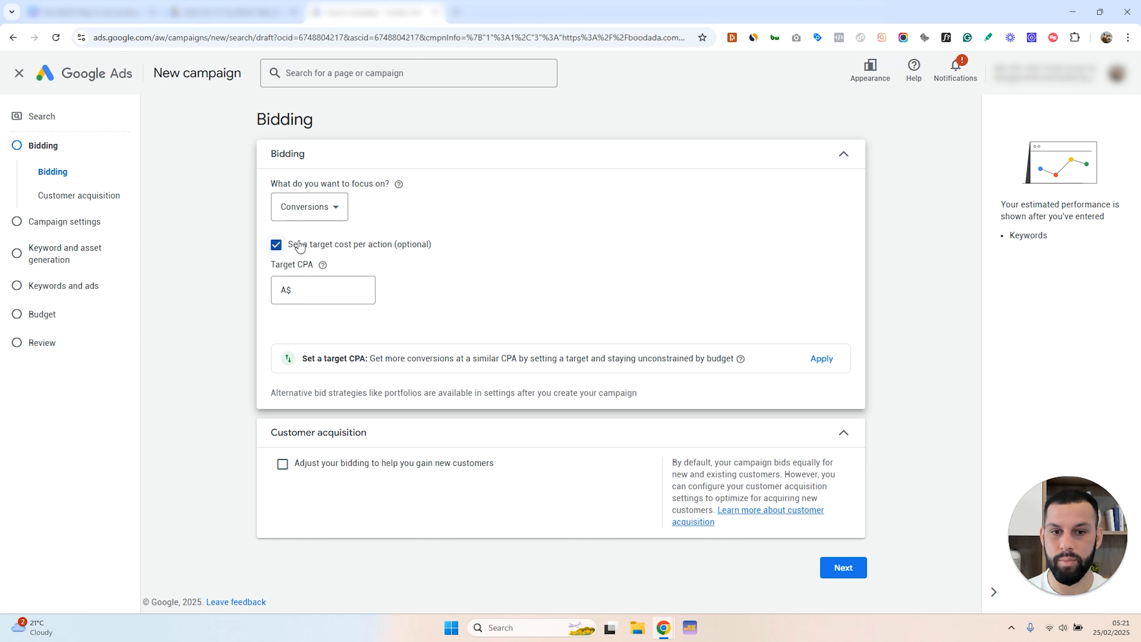
left_click(277, 245)
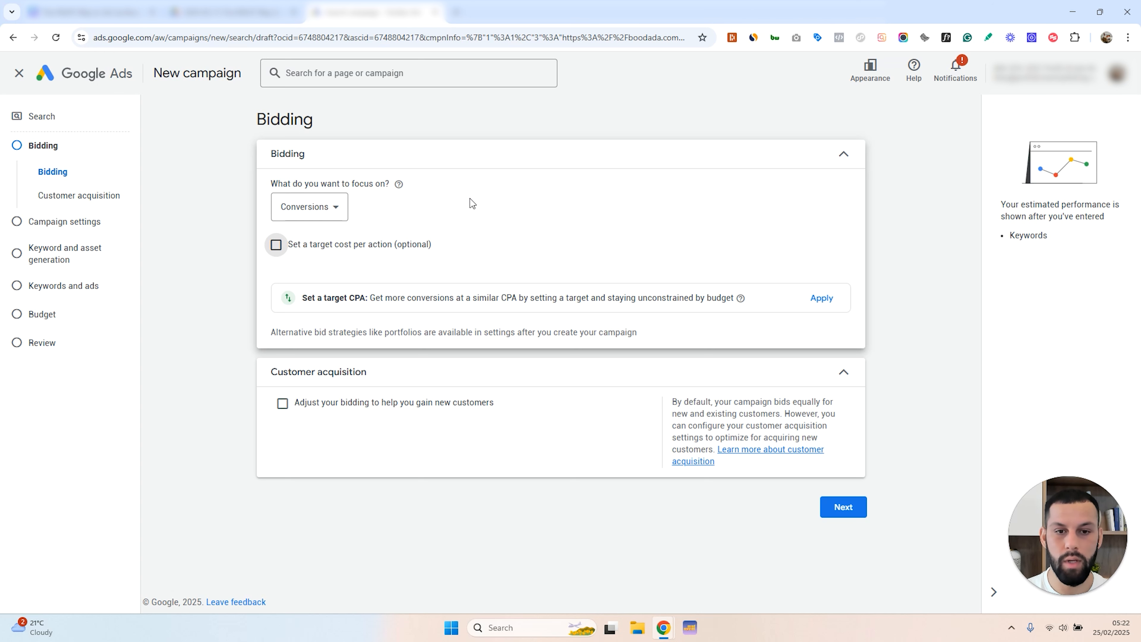
left_click(303, 247)
left_click(308, 289)
type("10")
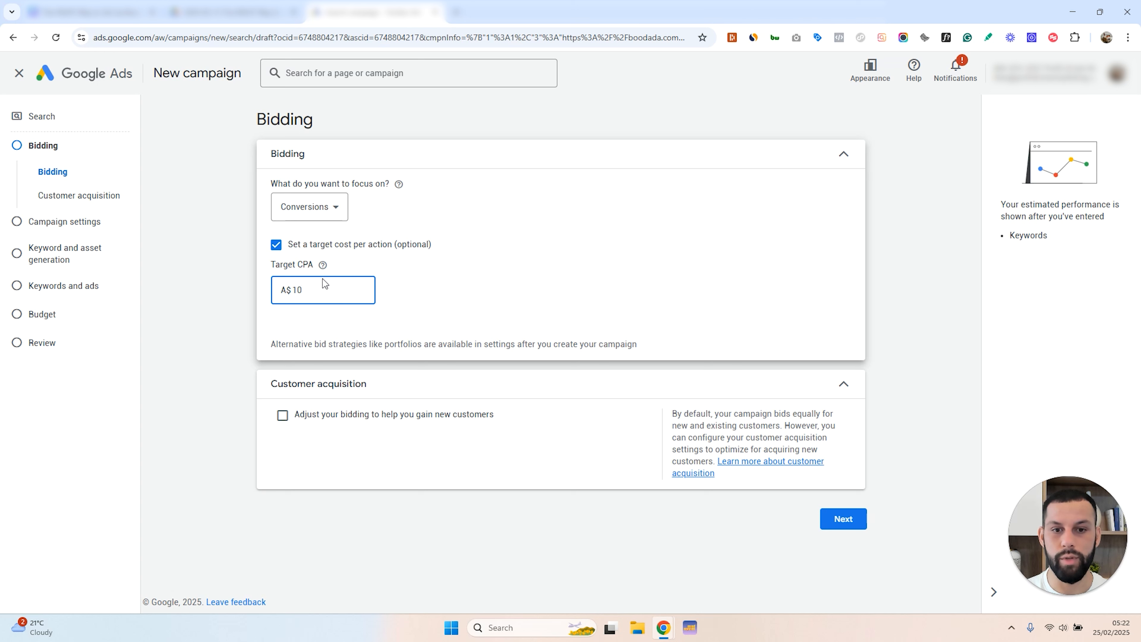
left_click(322, 264)
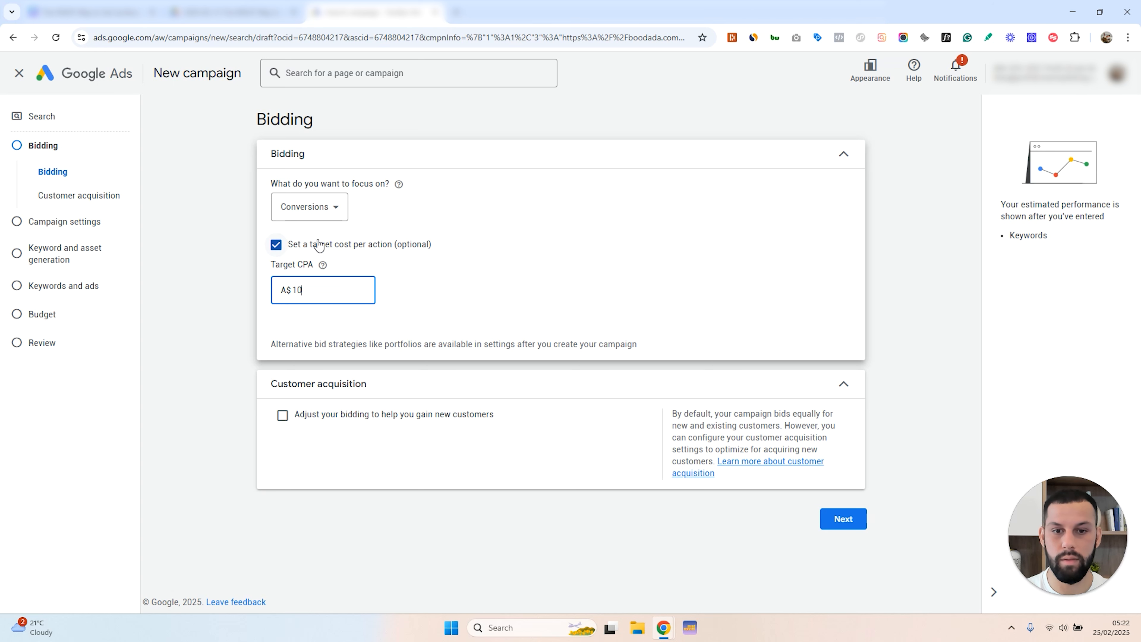
Change the bidding focus to Conversion value and enable the target return on ad spend.
left_click(302, 211)
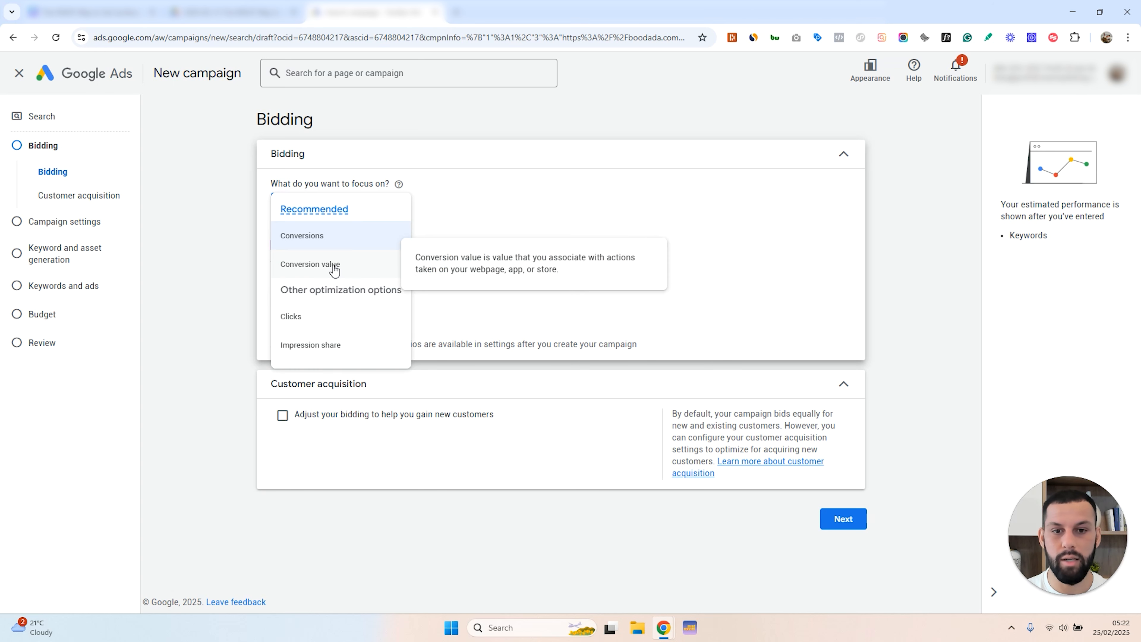
left_click(331, 263)
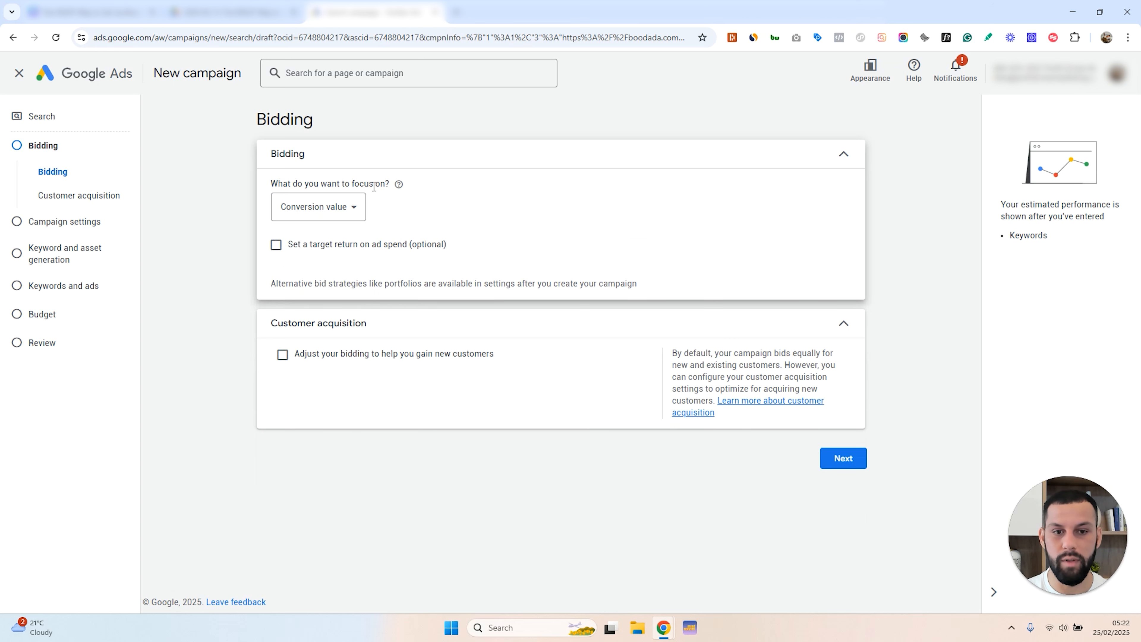
left_click(277, 245)
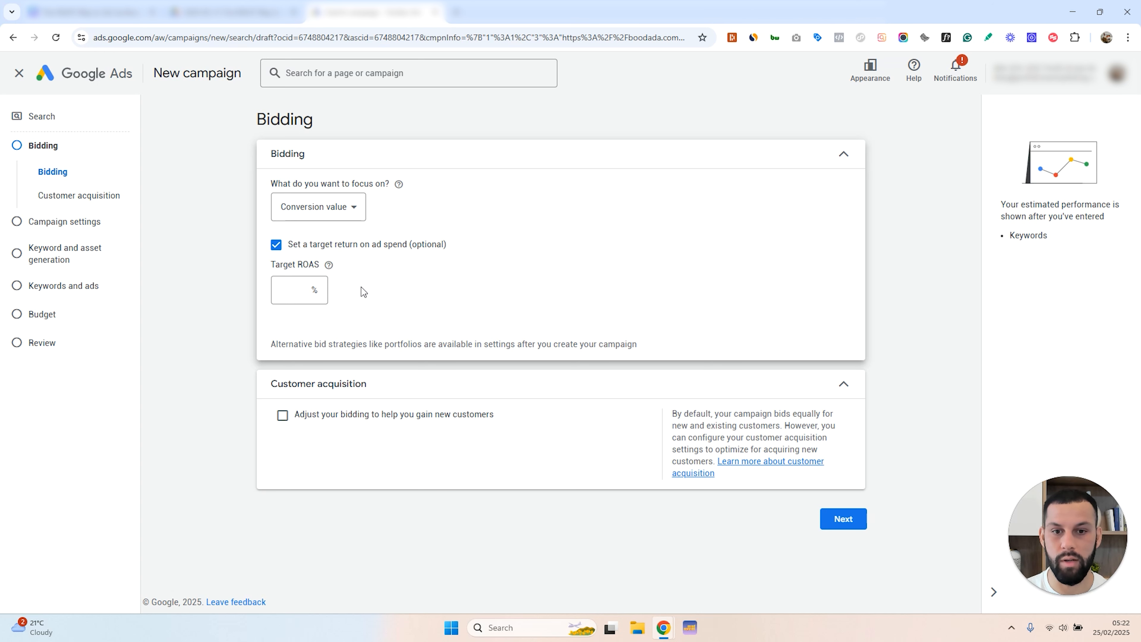
Try the Clicks bidding focus with its cost-per-click limit option, followed by the Impression share focus.
left_click(318, 207)
left_click(279, 244)
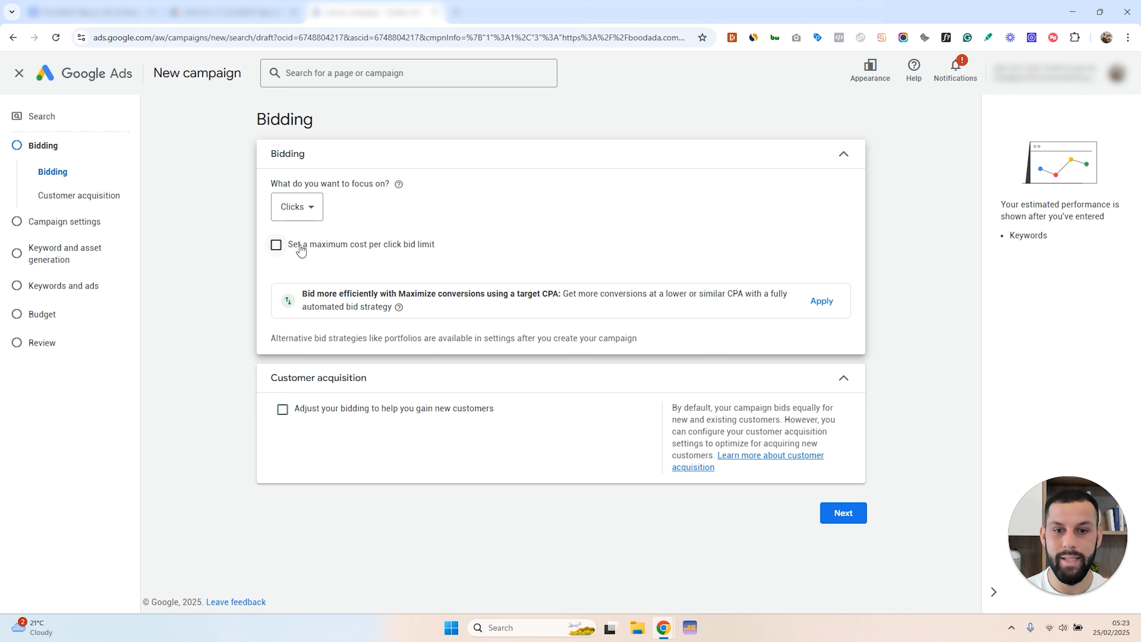
left_click(290, 247)
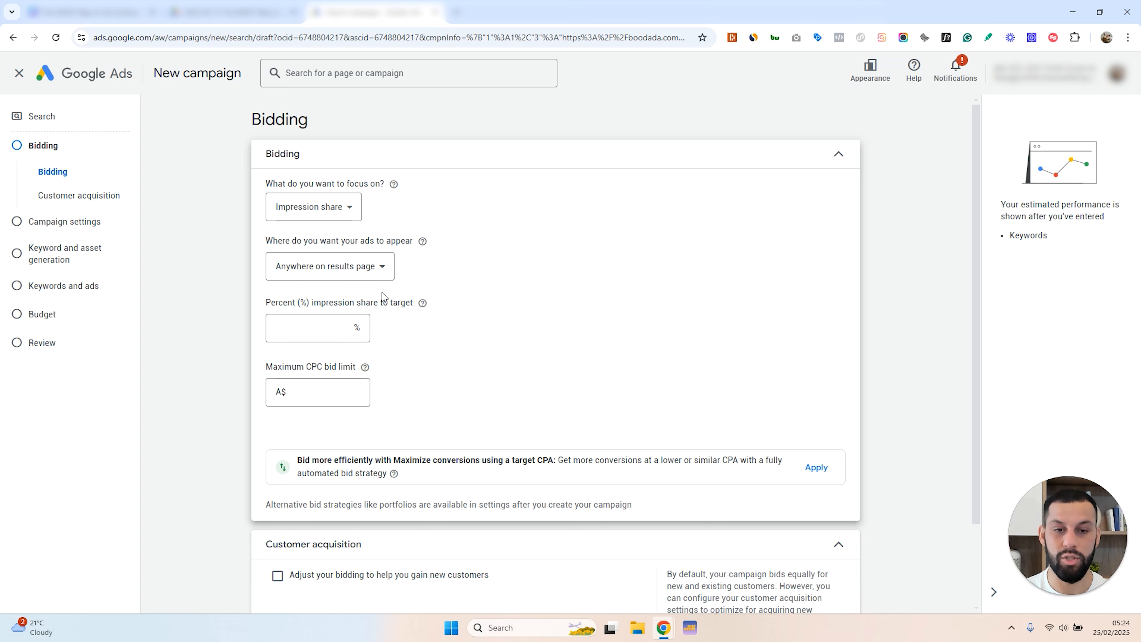
left_click(316, 327)
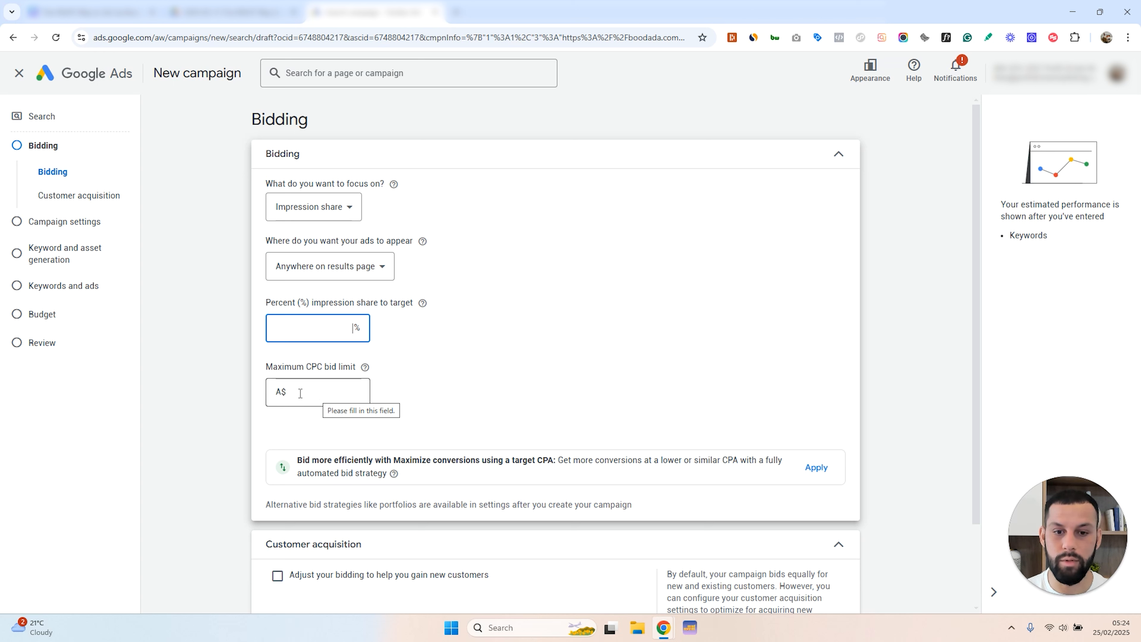
Set the bidding focus to Clicks with a maximum CPC bid limit of A$2.00 and continue to the campaign settings.
left_click(313, 207)
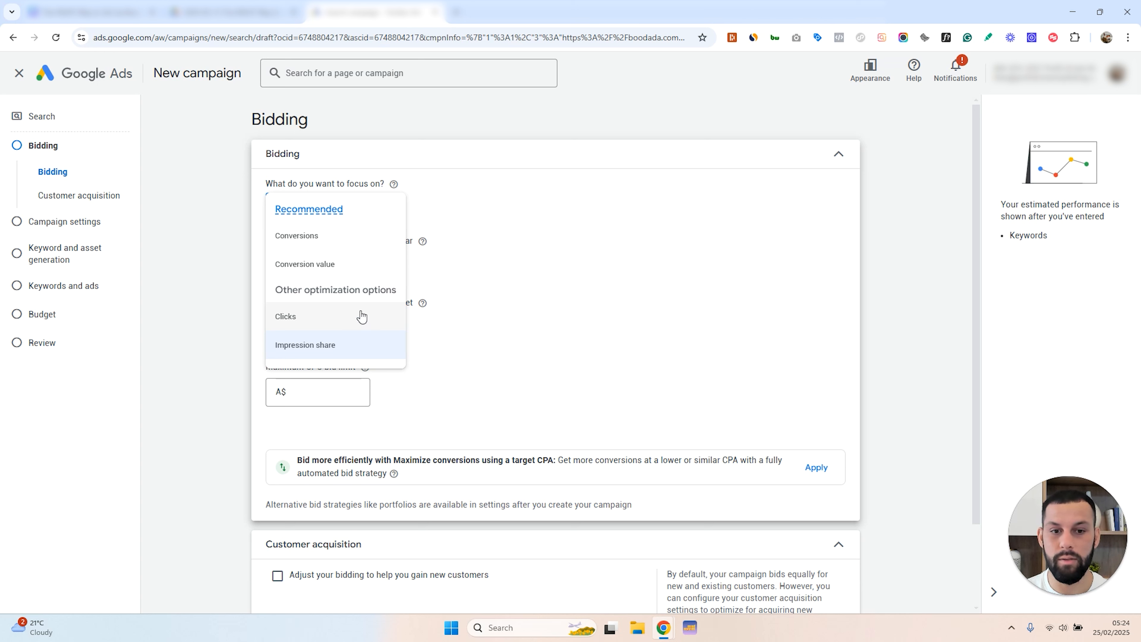
left_click(323, 318)
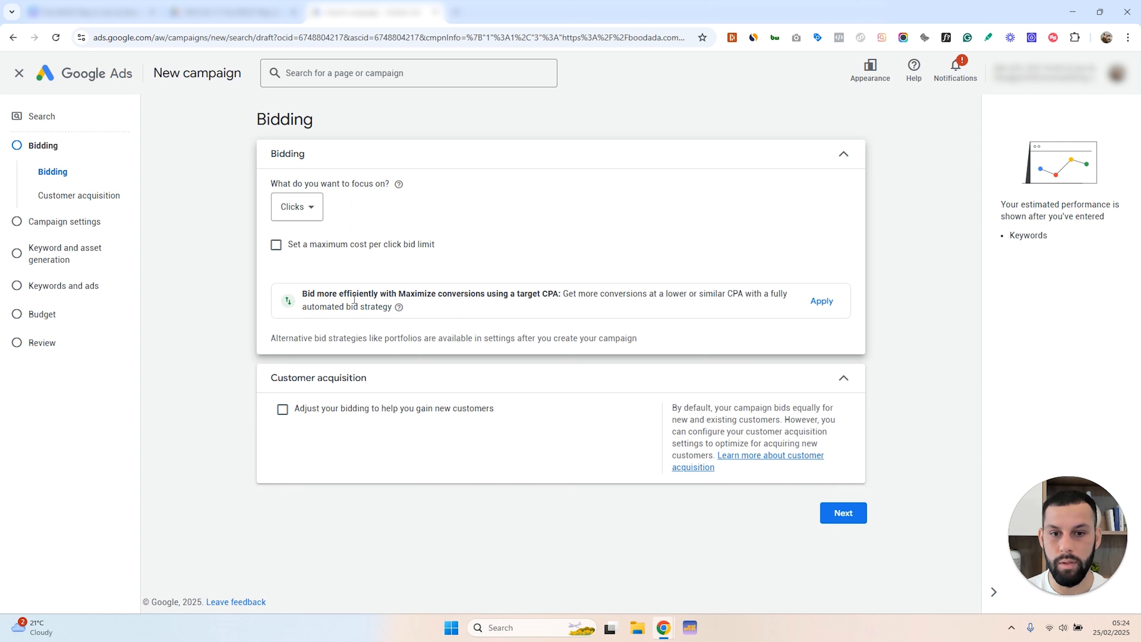
left_click(275, 246)
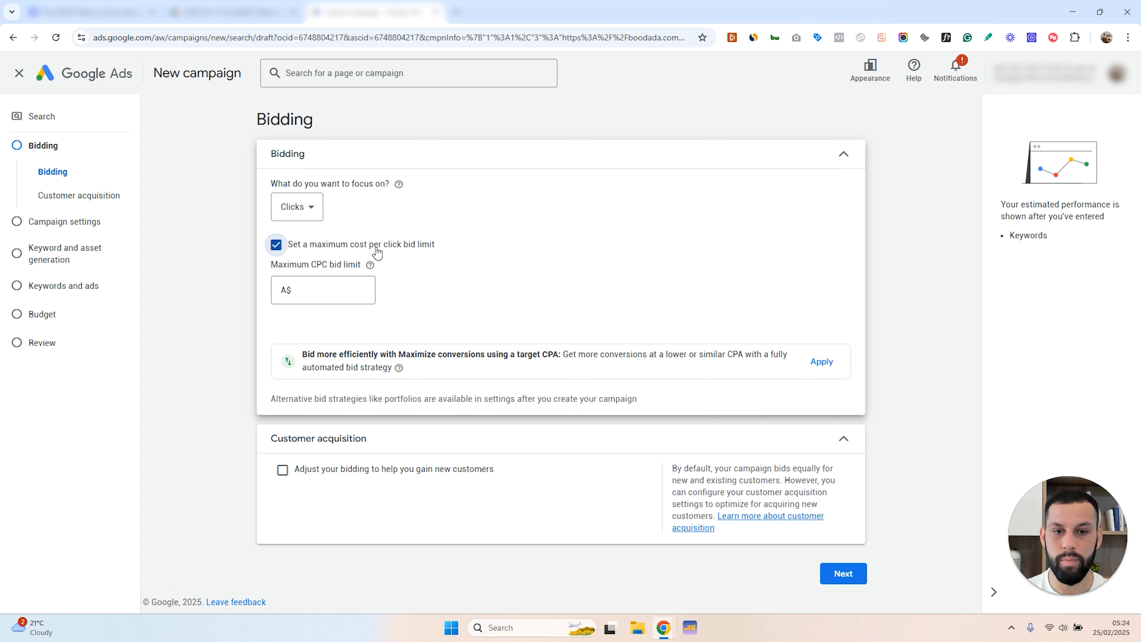
left_click(309, 287)
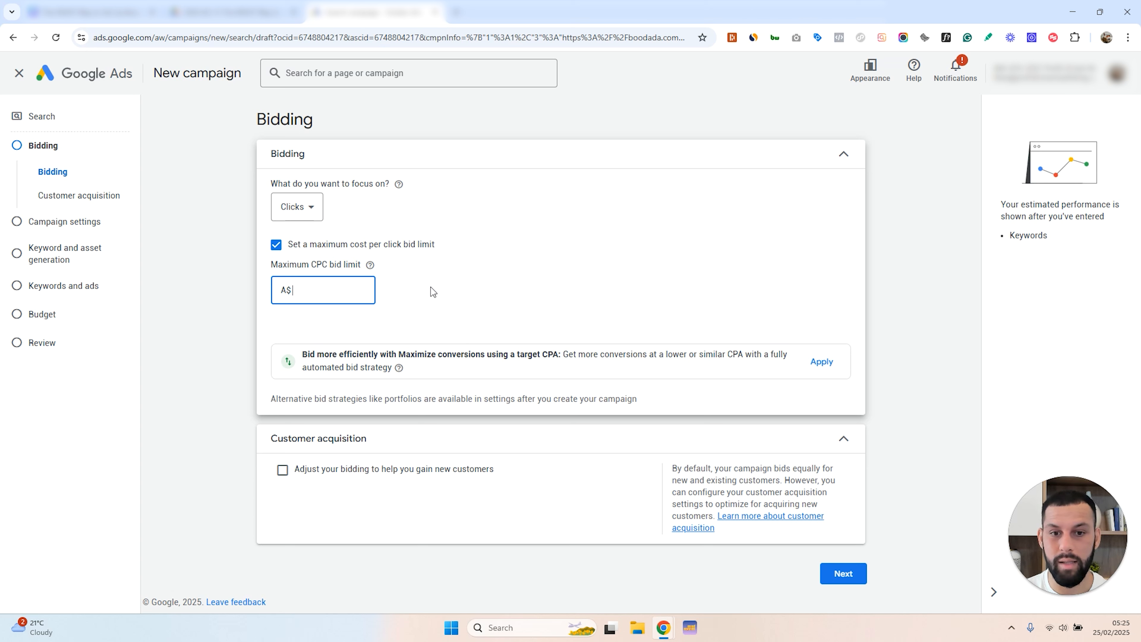
type("2")
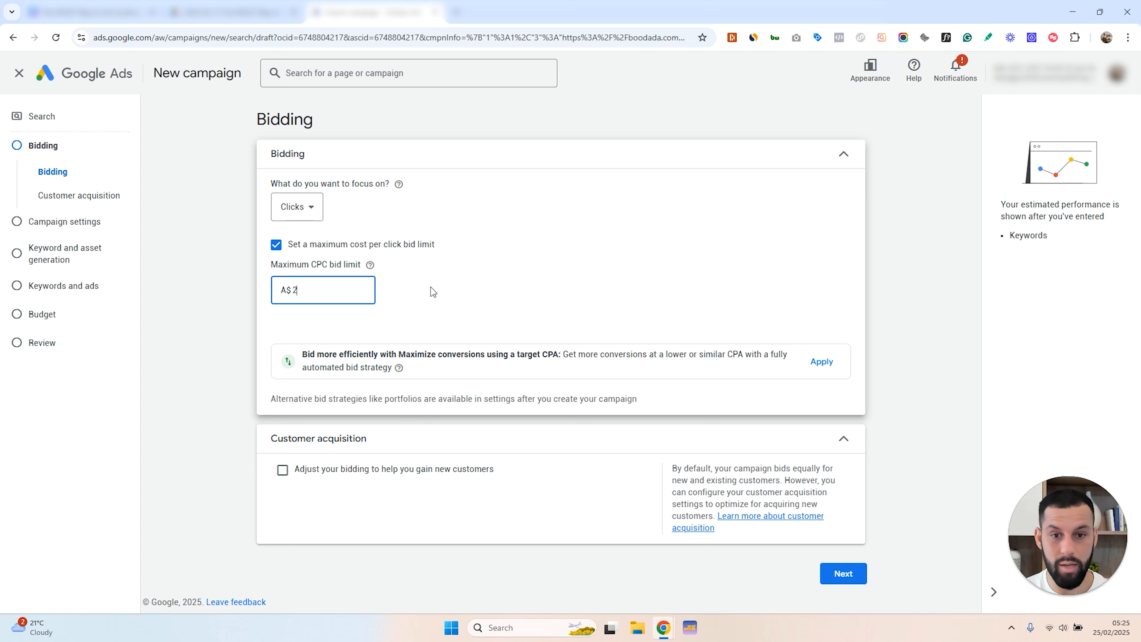
left_click(431, 287)
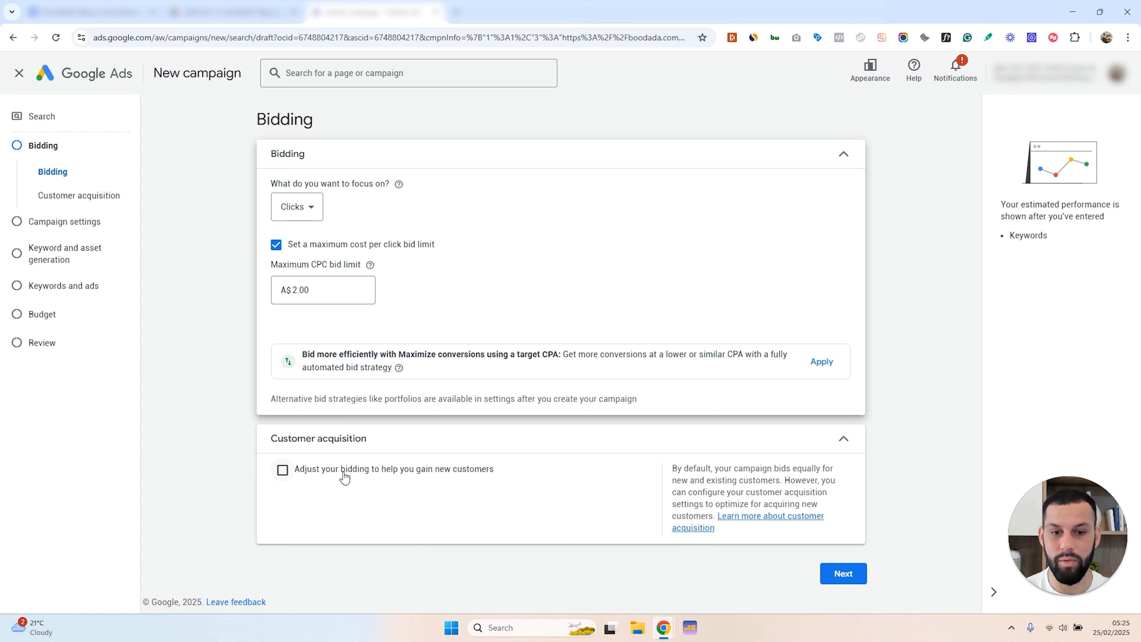
left_click(849, 574)
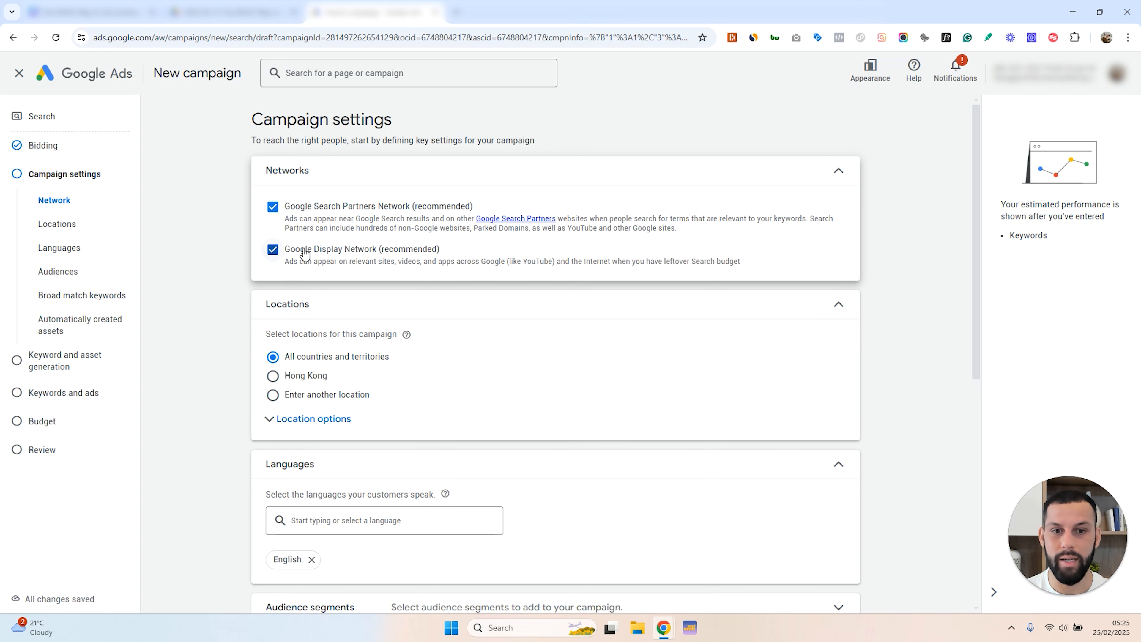
Exclude the Google Search Partners Network and the Google Display Network from the campaign.
left_click(273, 207)
left_click(273, 249)
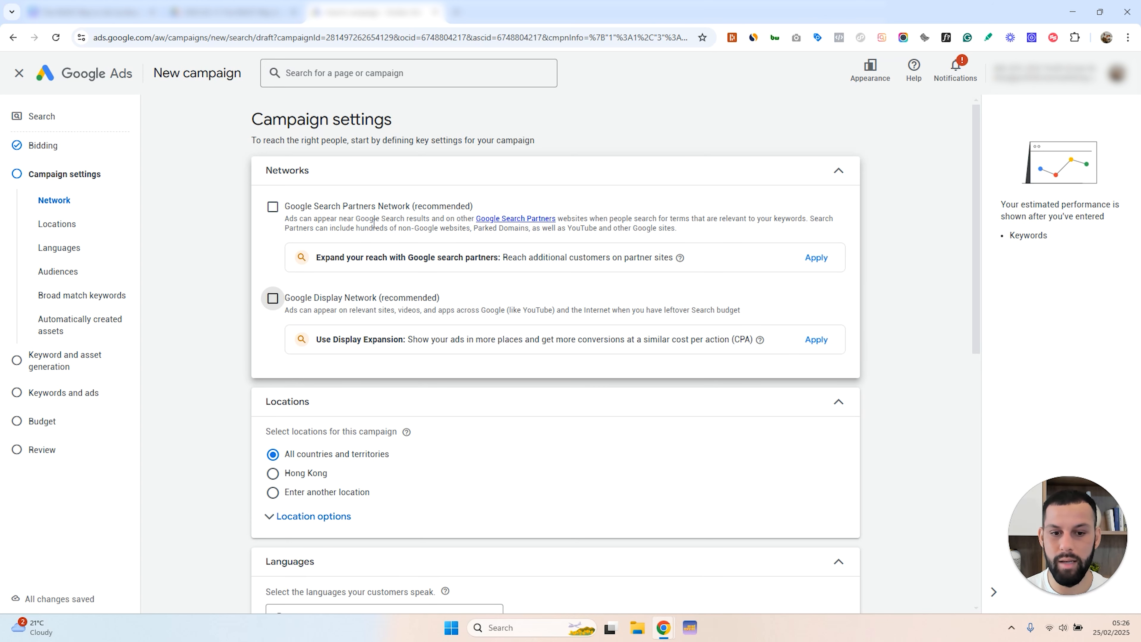
scroll(374, 220, "down", 5)
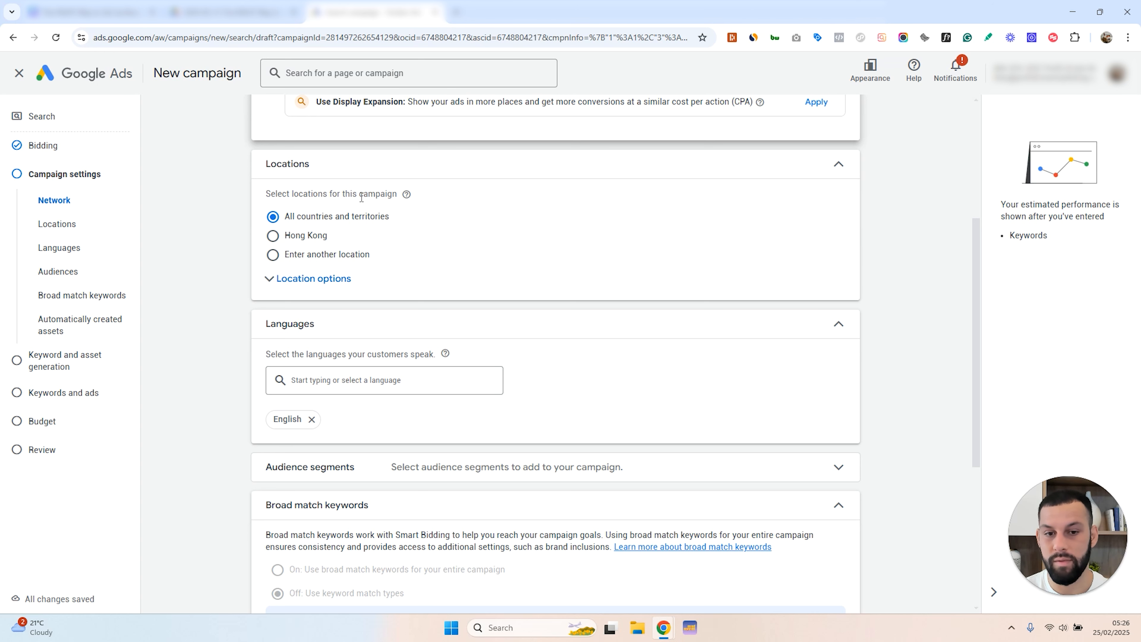
scroll(361, 197, "down", 4)
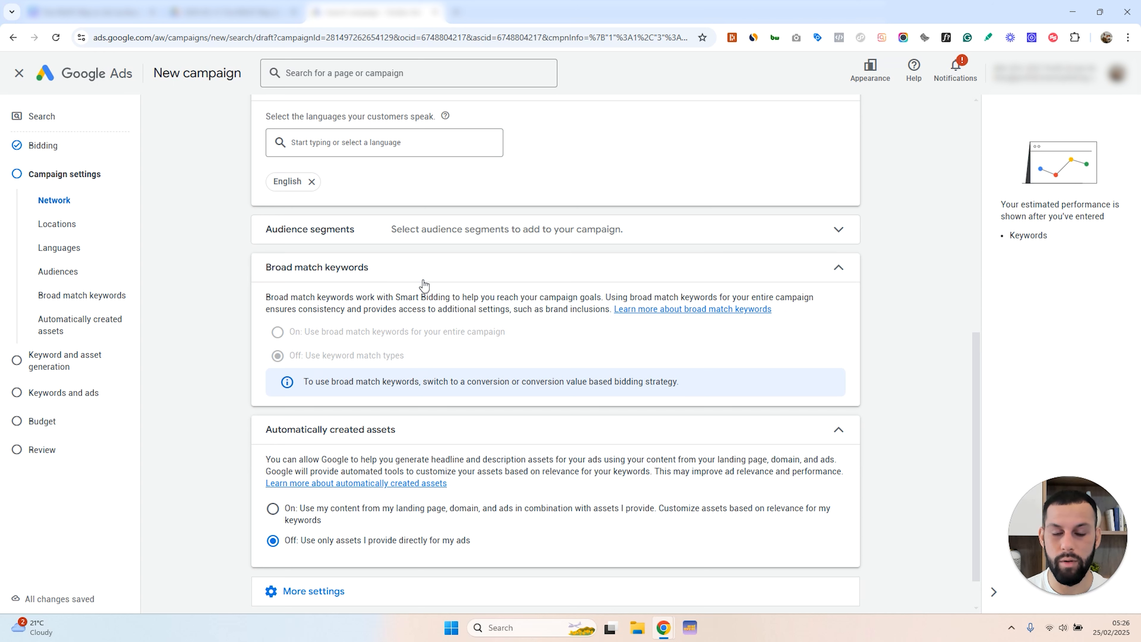
scroll(357, 282, "down", 1)
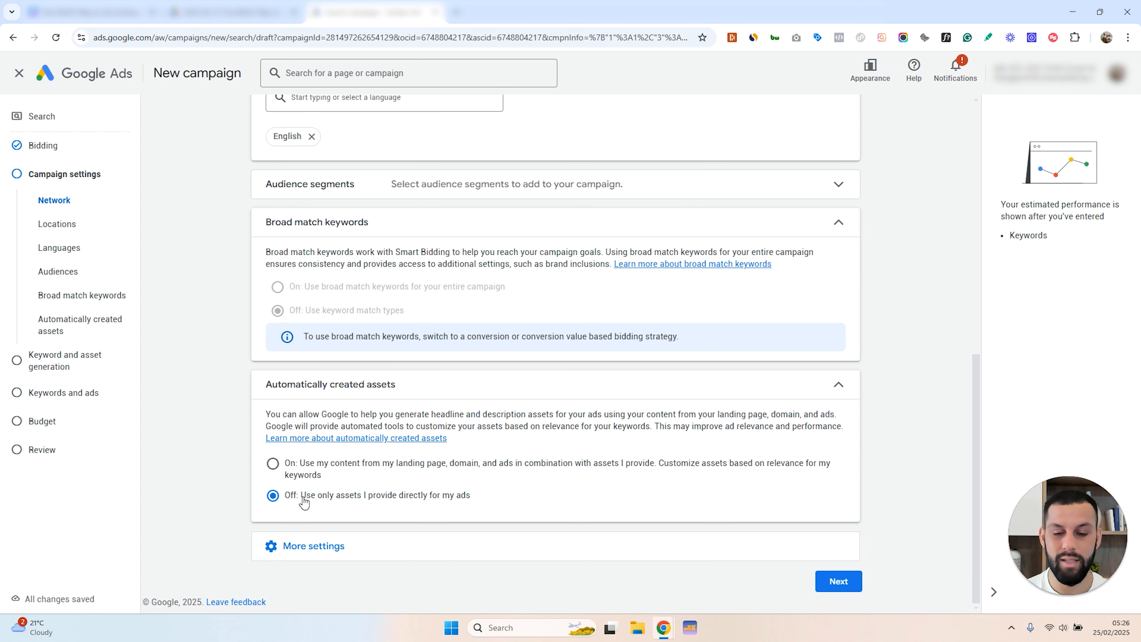
Expand the additional campaign settings, then proceed to keywords and ads without using the AI keyword and asset generation.
left_click(589, 542)
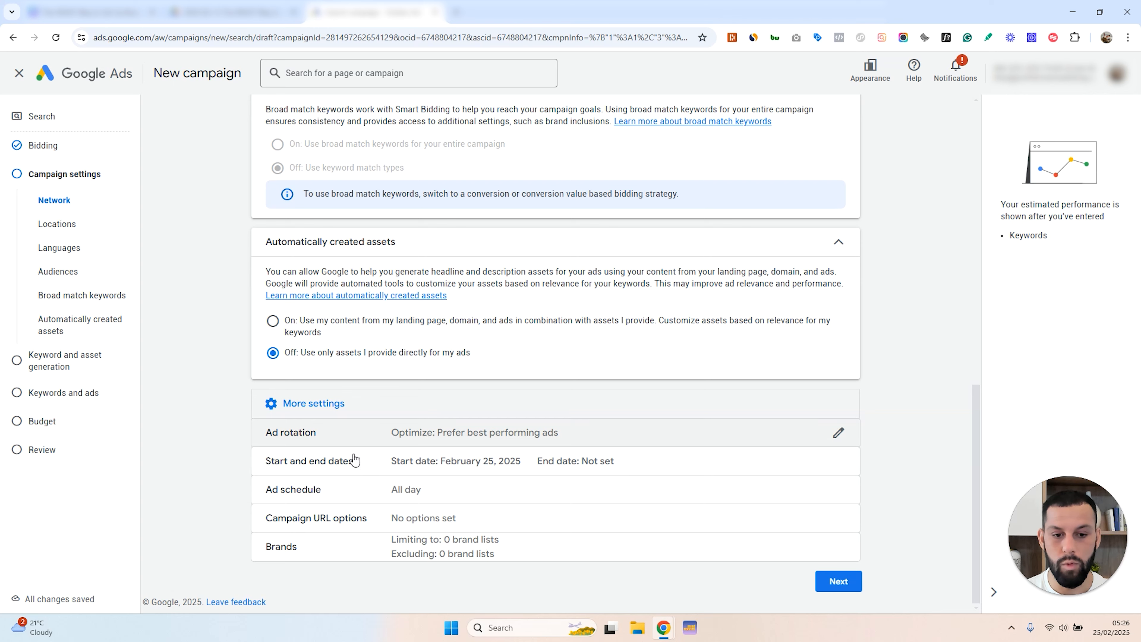
left_click(574, 516)
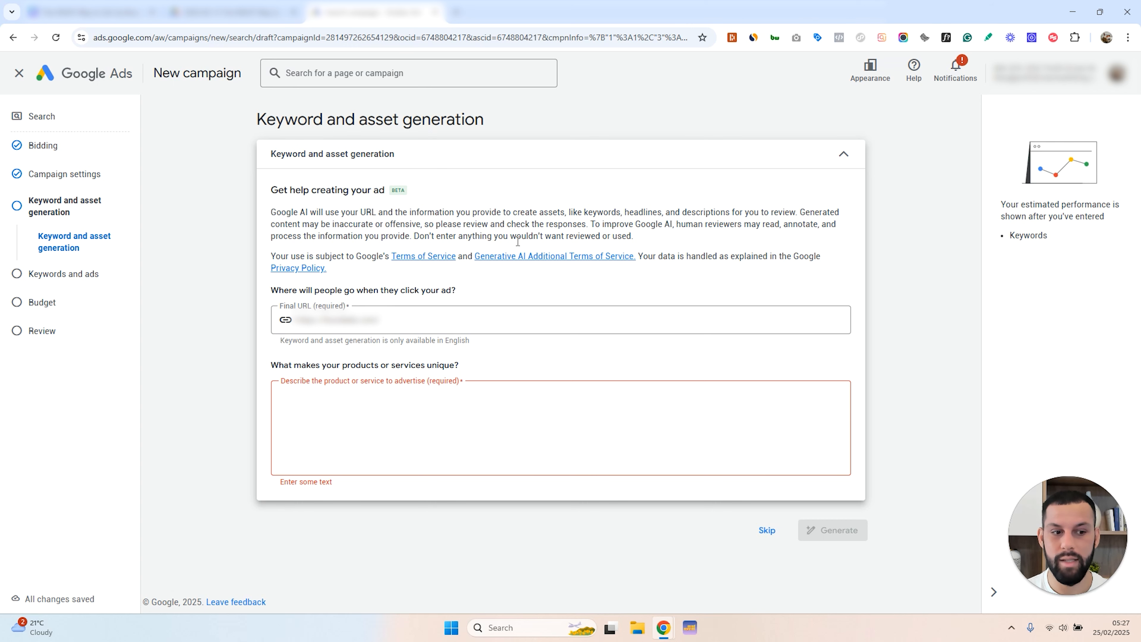
left_click(767, 530)
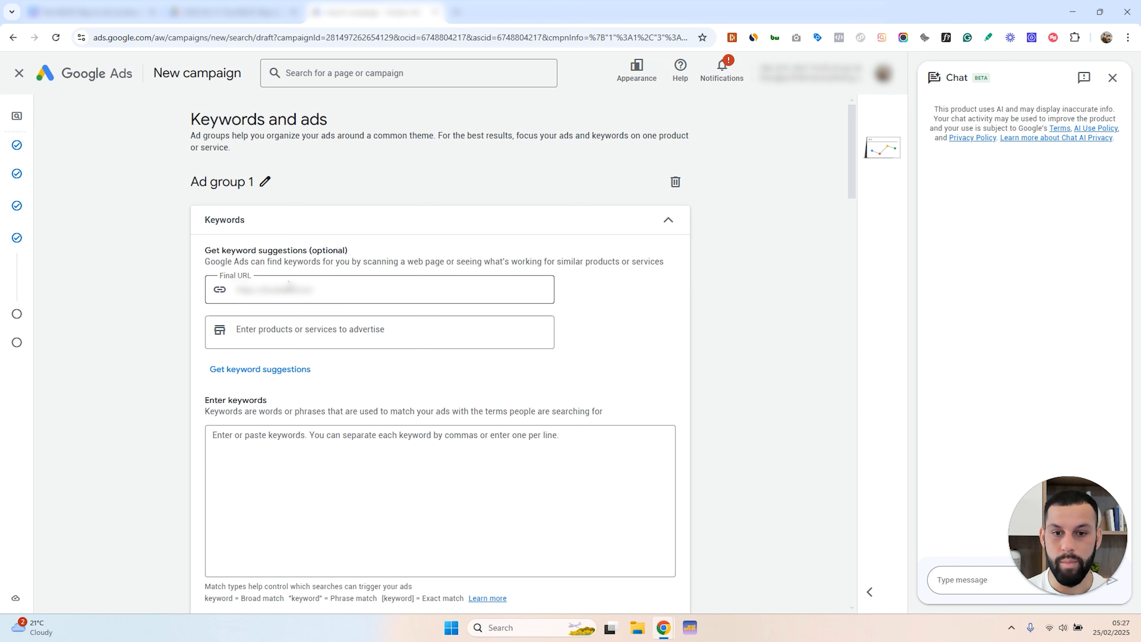
Enter [brand name] as an exact match keyword for Ad group 1.
left_click(262, 443)
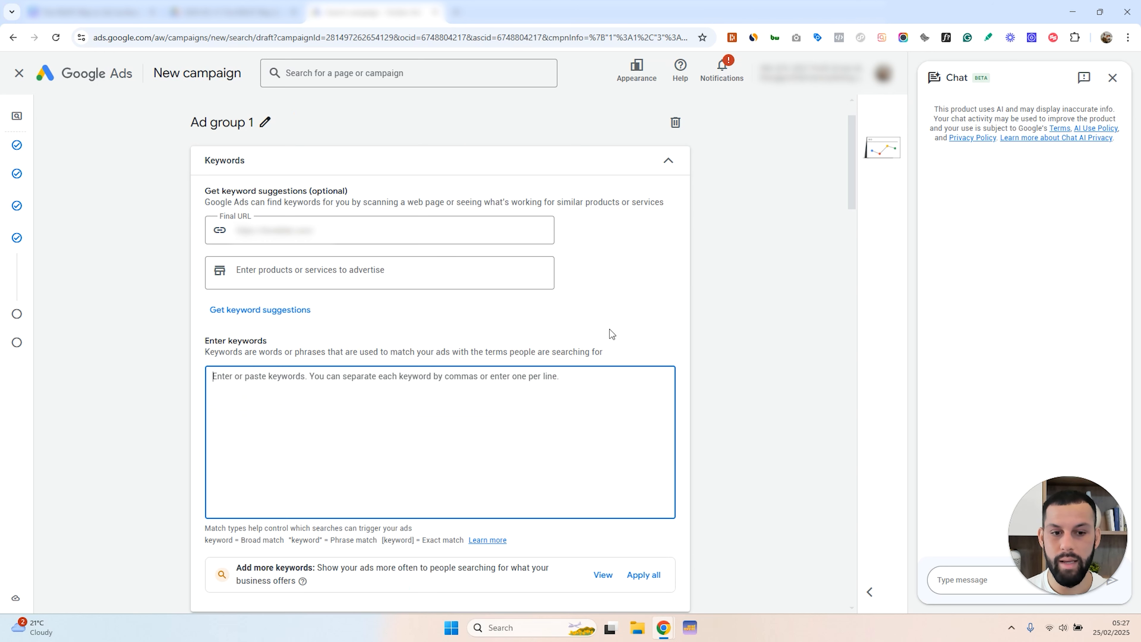
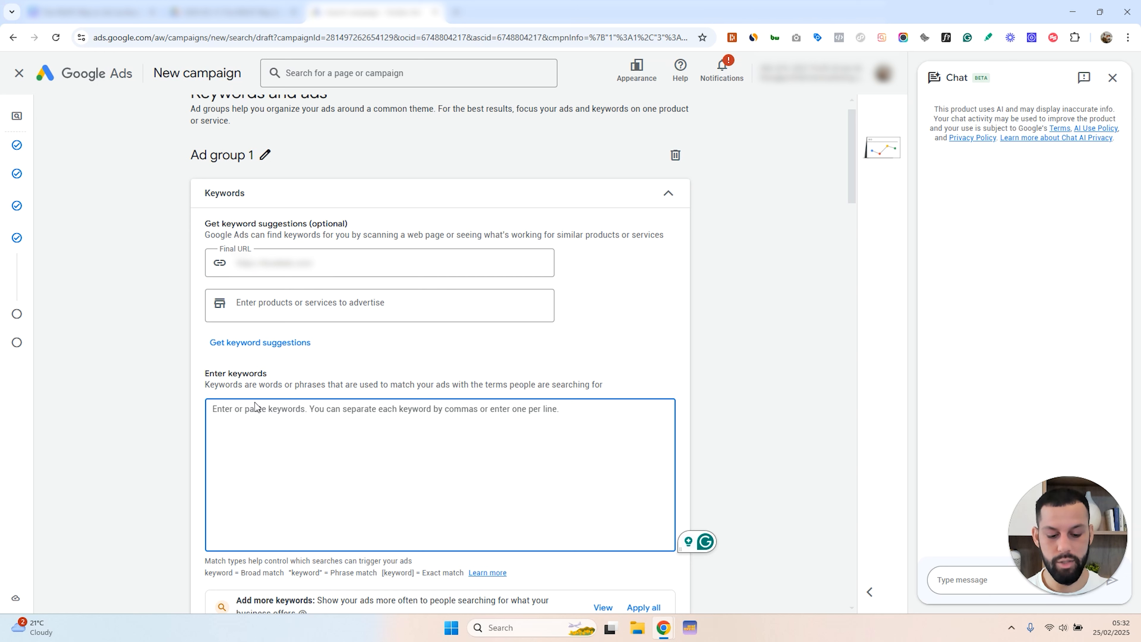
type("[")
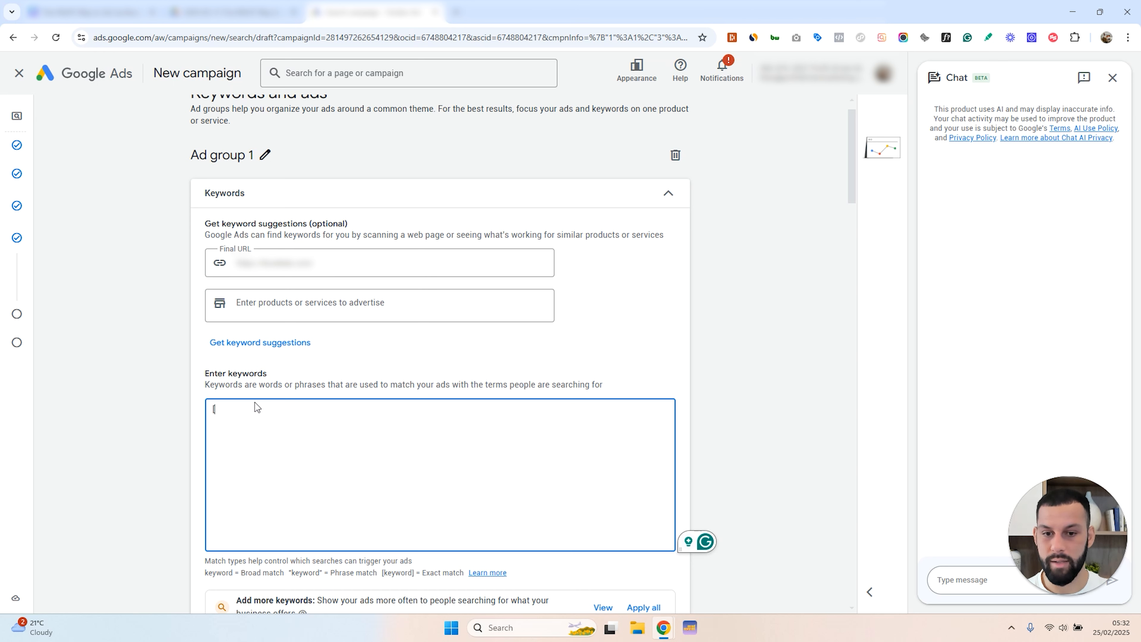
type("brand nam")
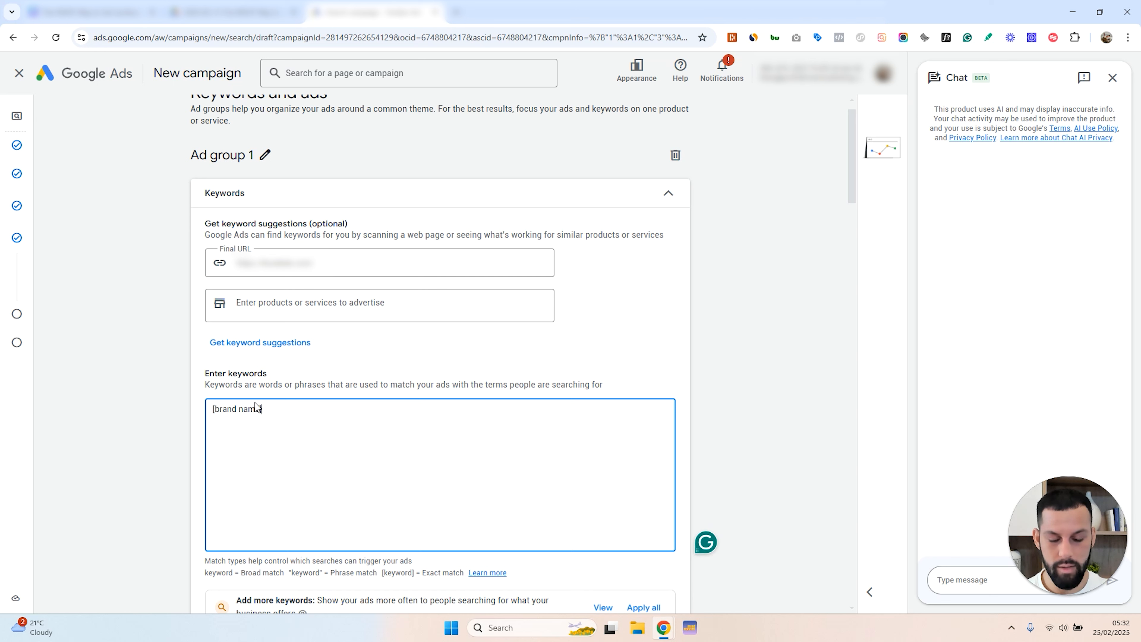
type("e]")
left_click_drag(261, 408, 220, 406)
left_click(283, 415)
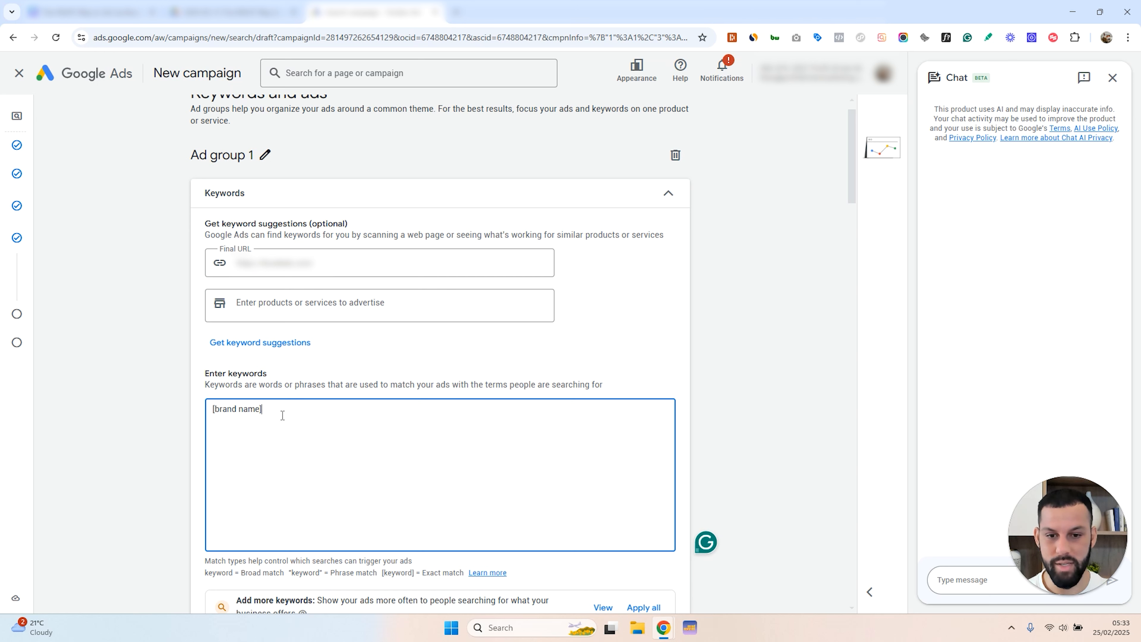
Add "brand name" as a phrase match keyword on a new line below the exact match keyword.
type("\"")
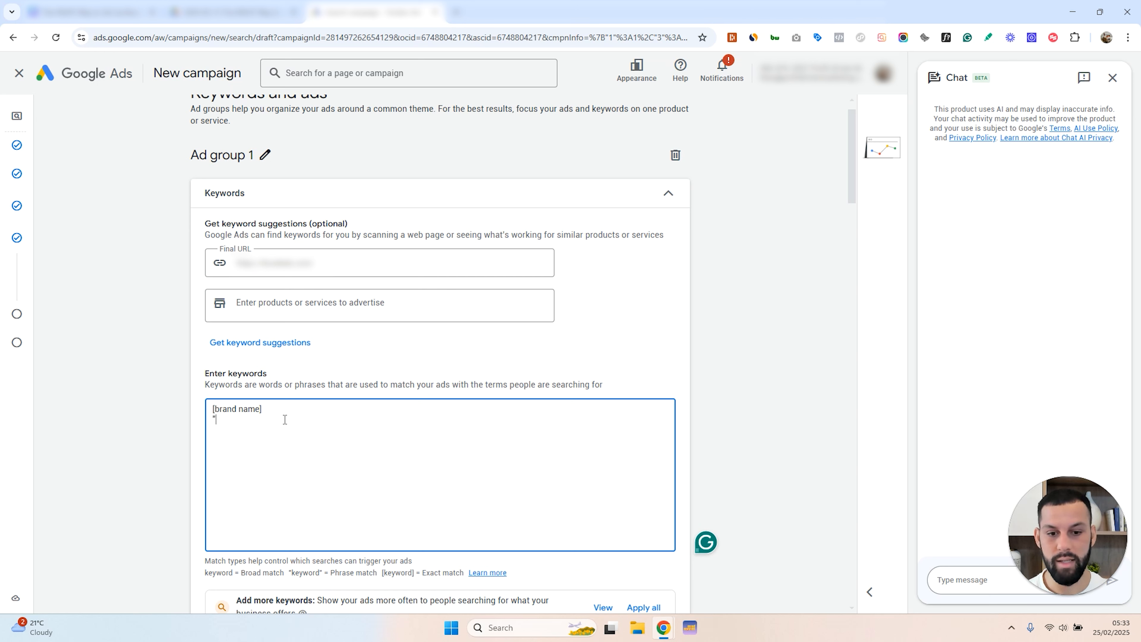
left_click_drag(289, 571, 328, 571)
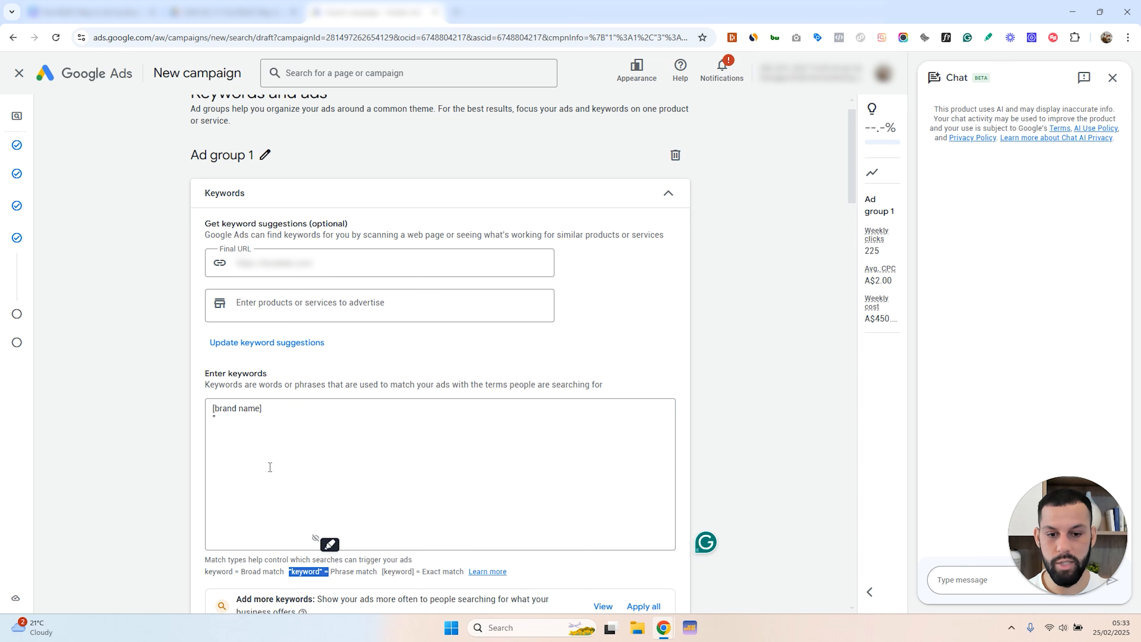
left_click(270, 467)
type("brand name\"")
scroll(225, 372, "down", 1)
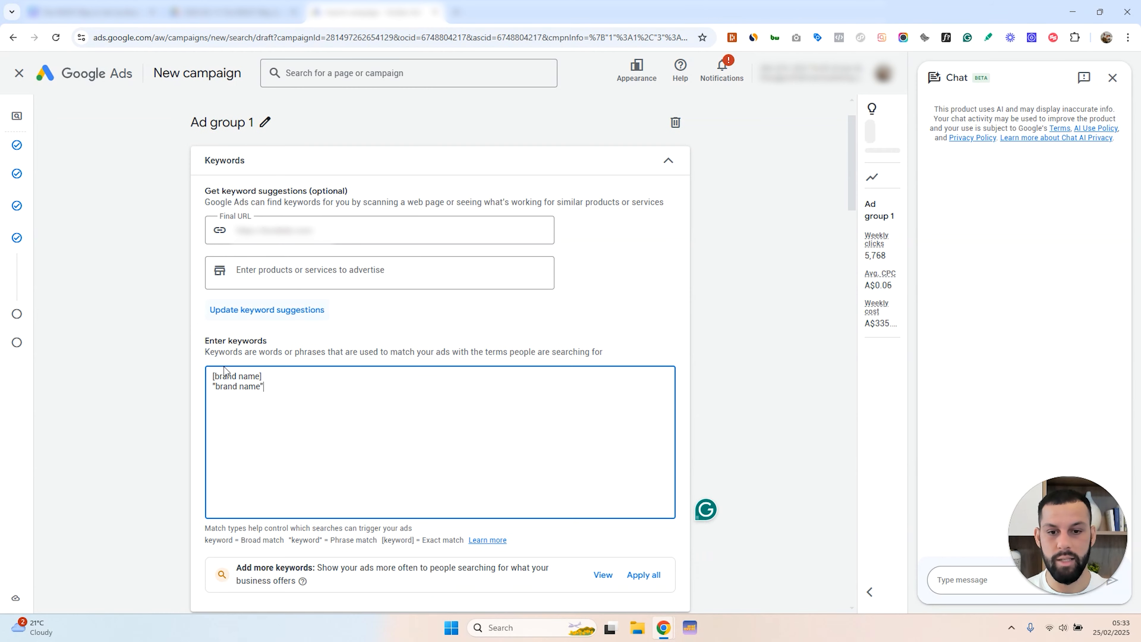
scroll(225, 371, "down", 3)
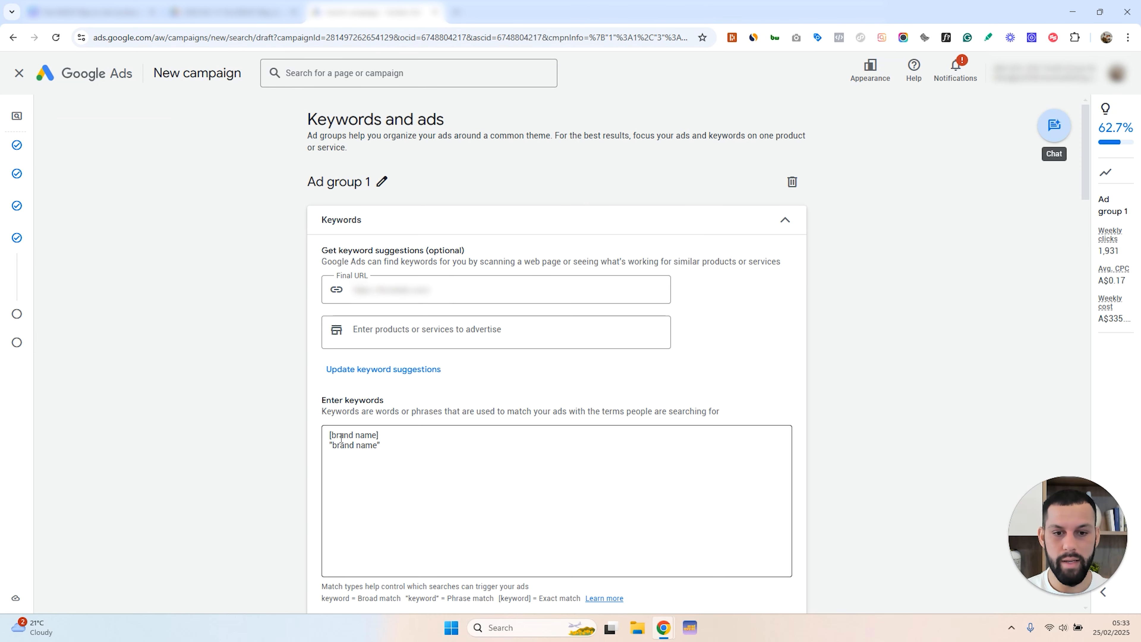
scroll(387, 436, "down", 5)
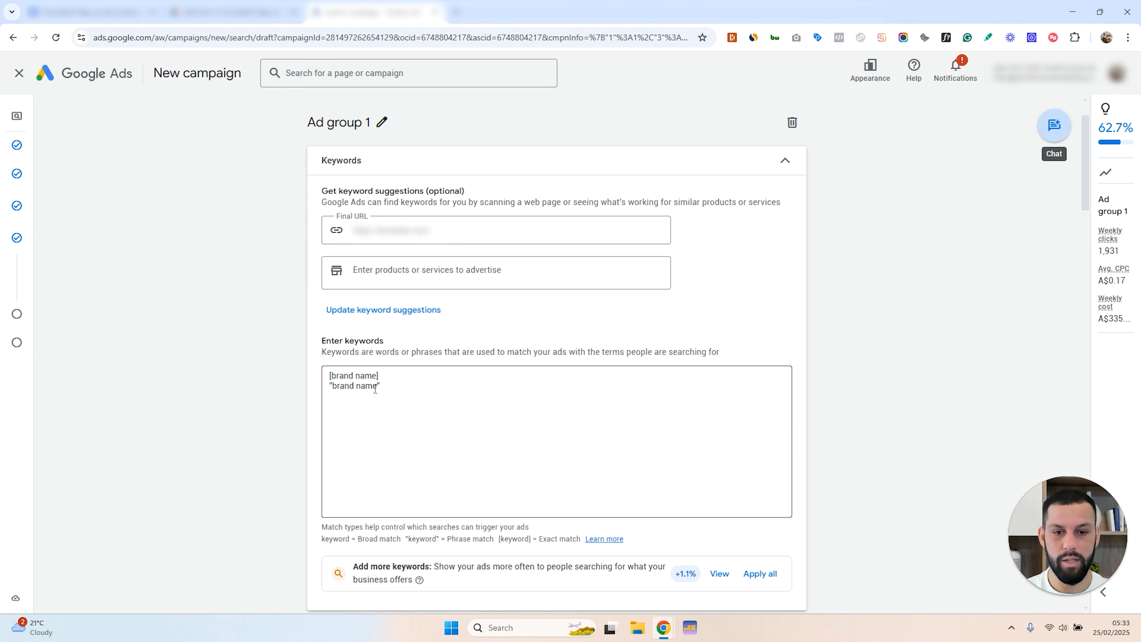
scroll(425, 257, "down", 5)
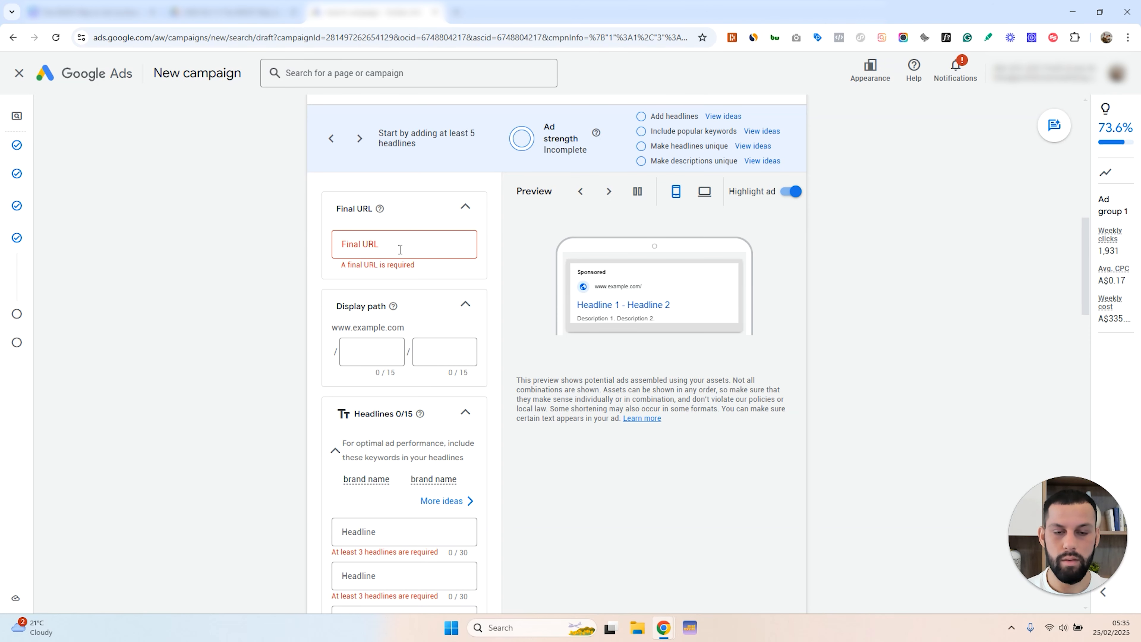
scroll(378, 270, "down", 1)
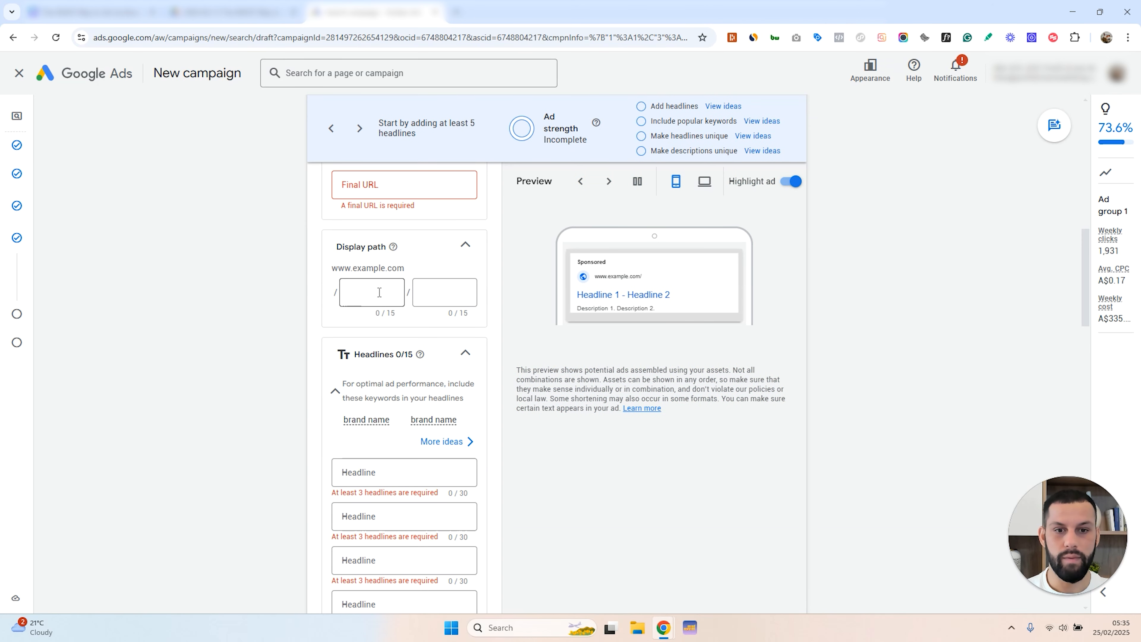
left_click(363, 289)
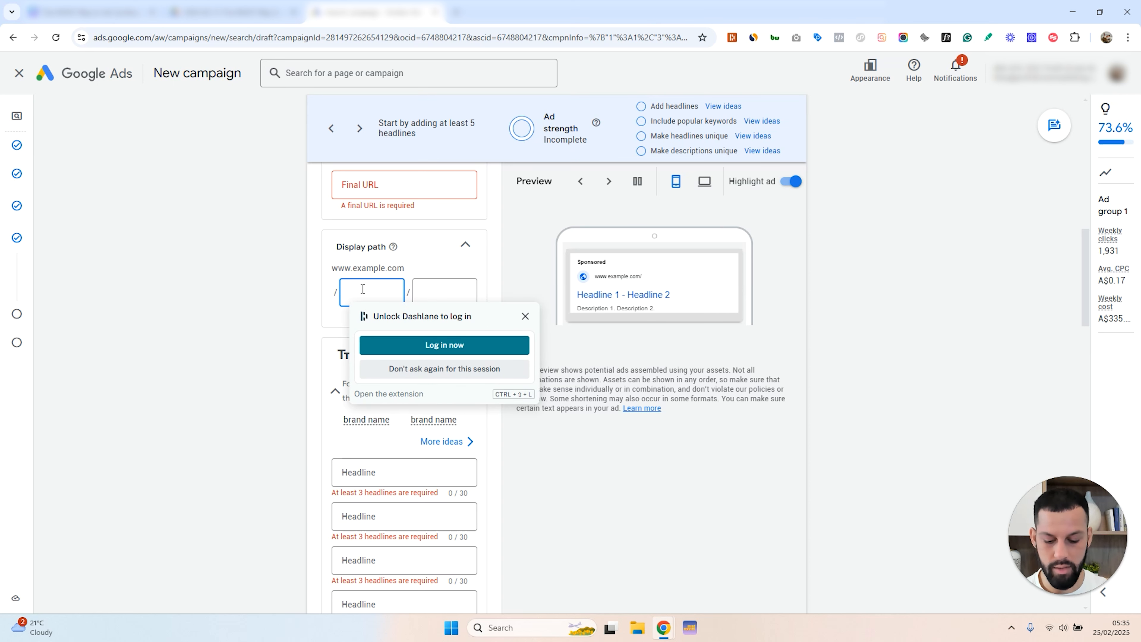
type("this")
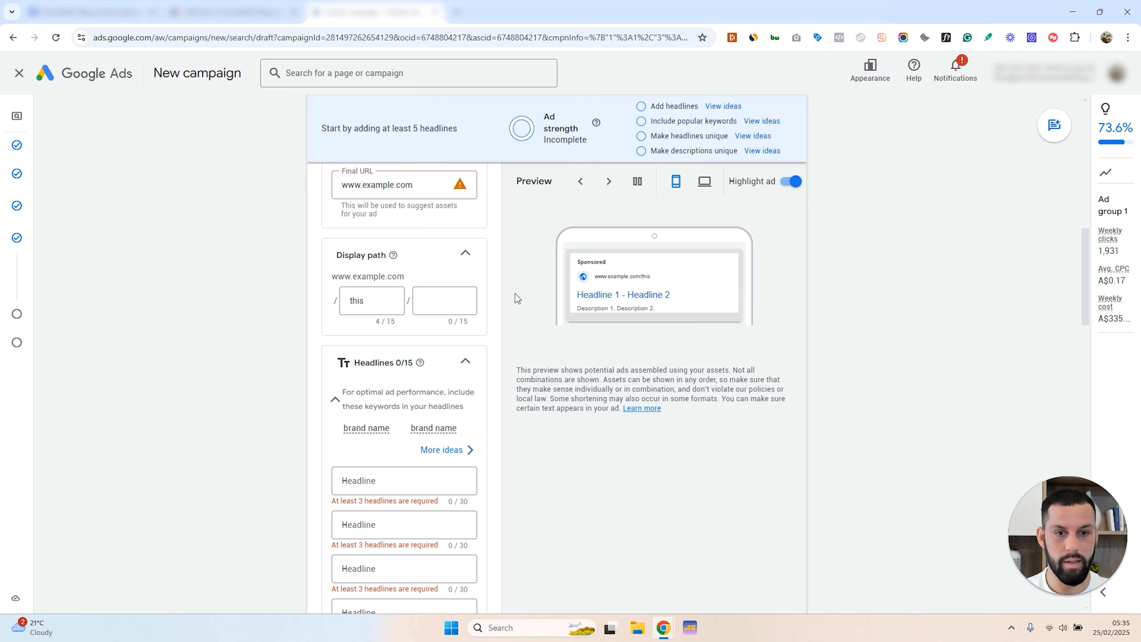
Enter "Brand Name" as the first headline and pin it to show only in position 1.
scroll(358, 240, "down", 4)
left_click(363, 241)
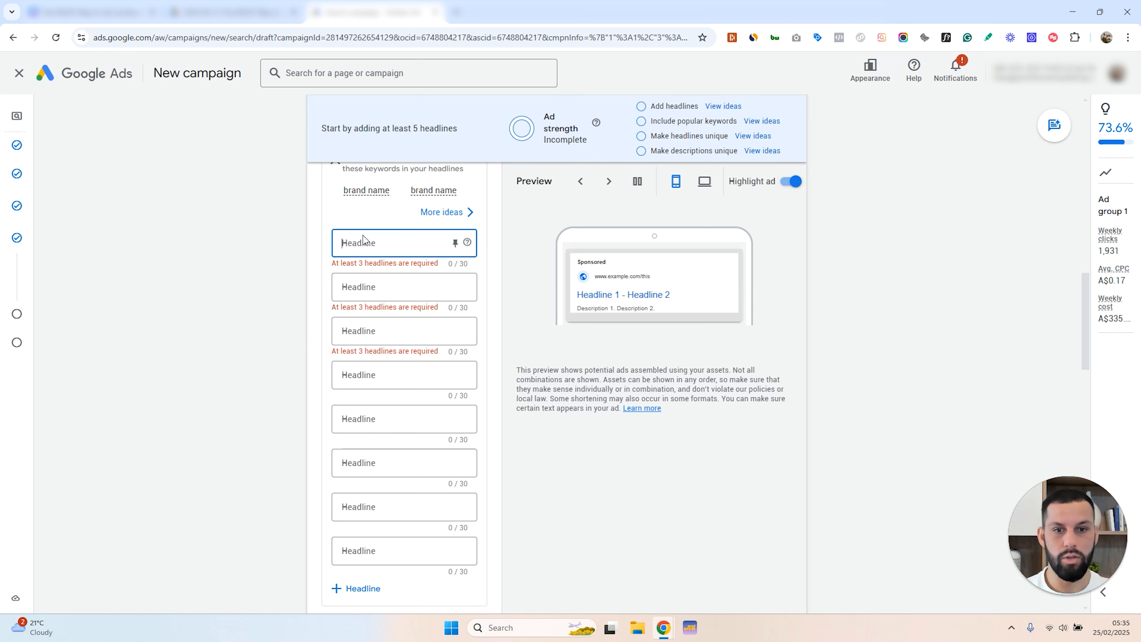
type("Brand Name")
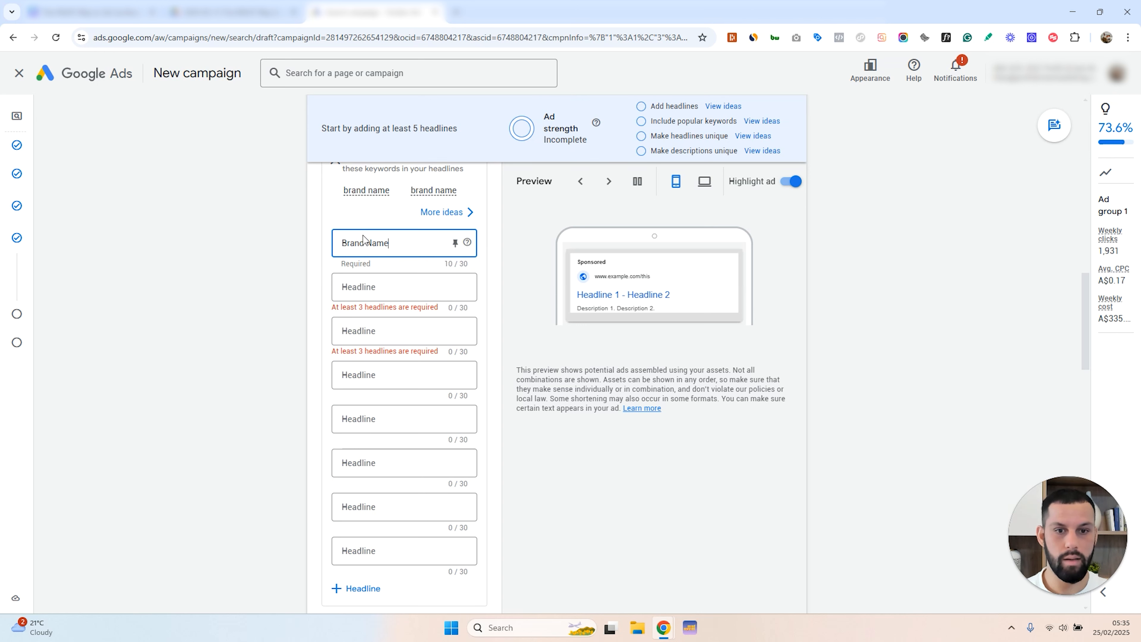
left_click(454, 243)
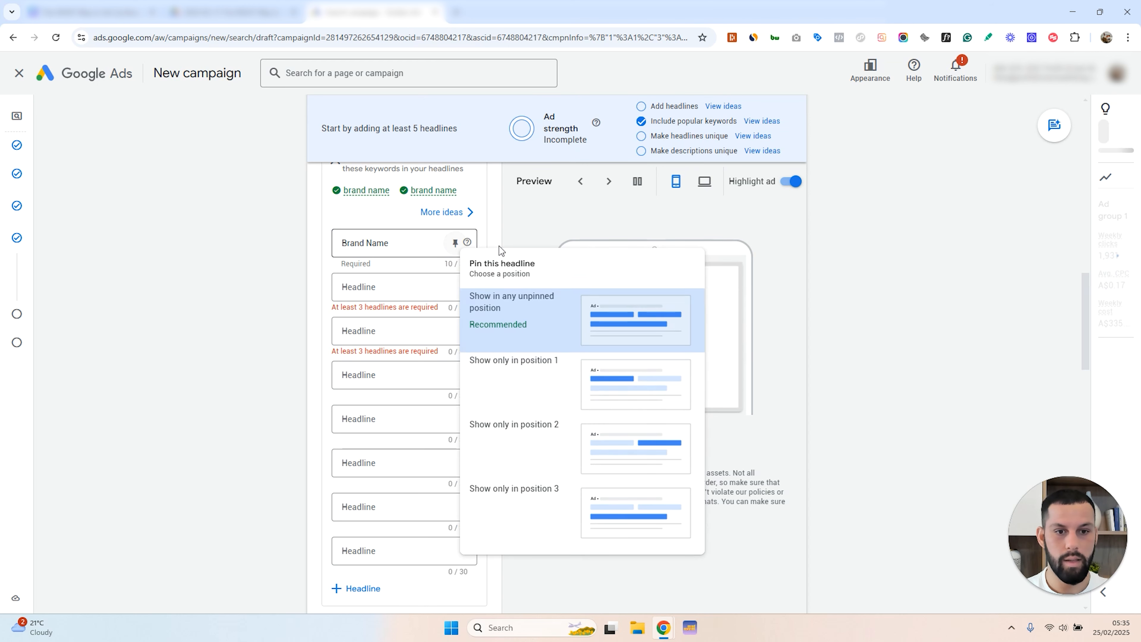
left_click(539, 384)
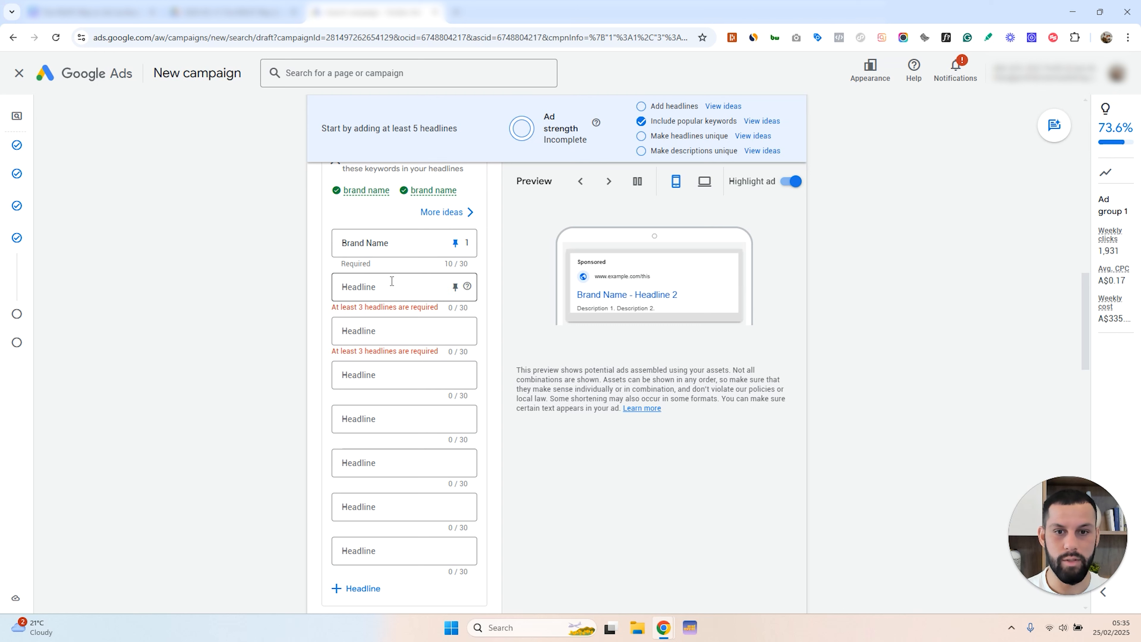
Try "#1 Baby Store" as the second headline.
left_click(362, 284)
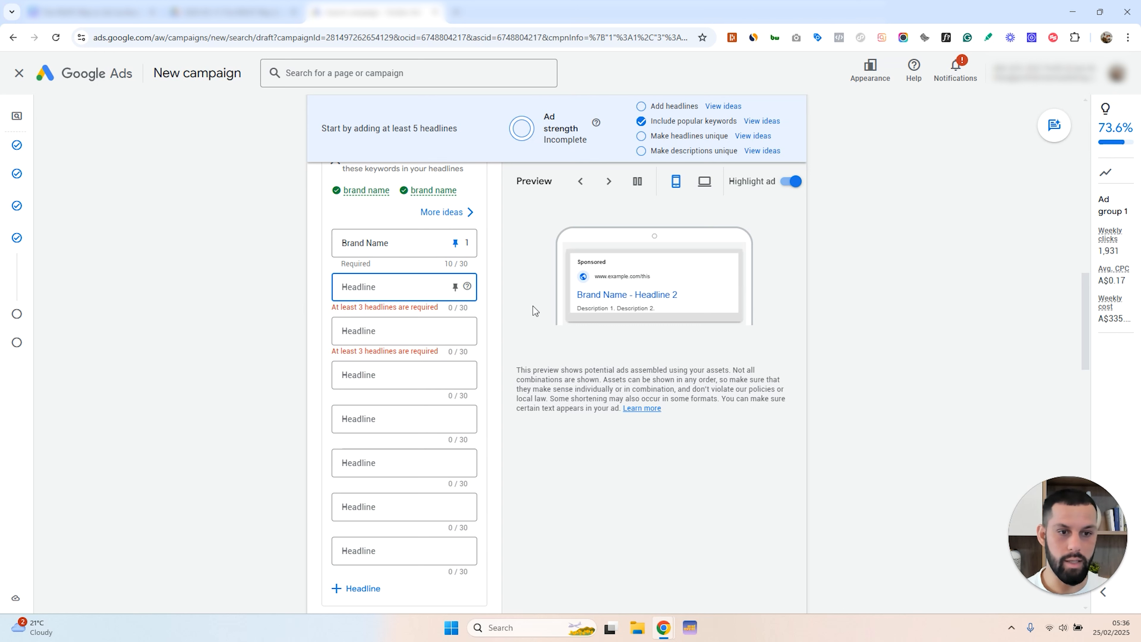
type("#1 Baby Store")
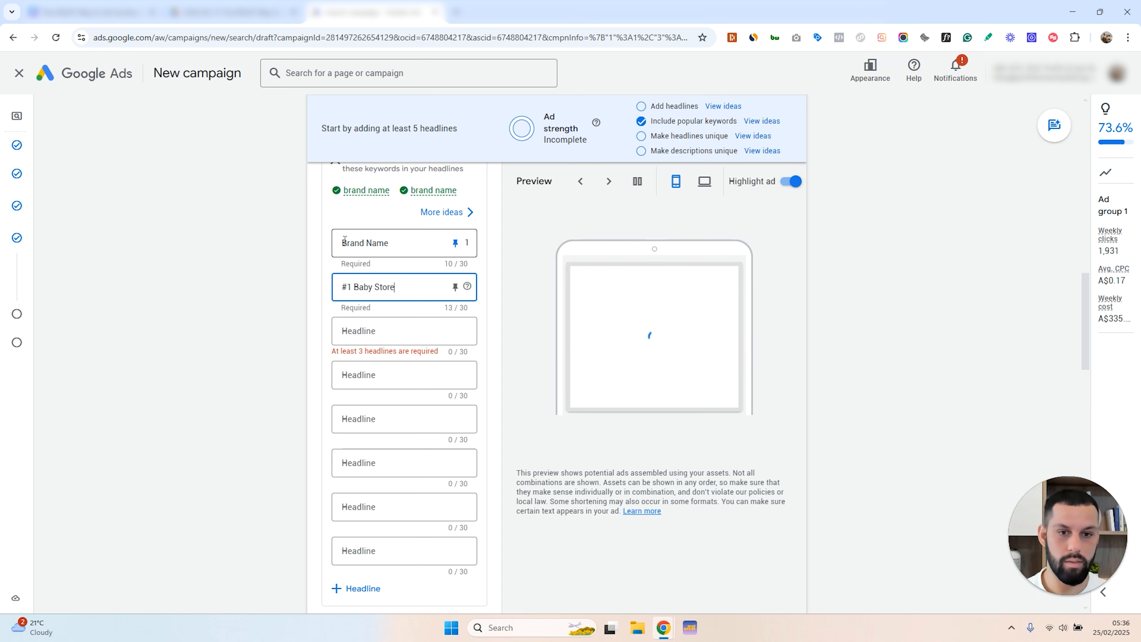
left_click(216, 263)
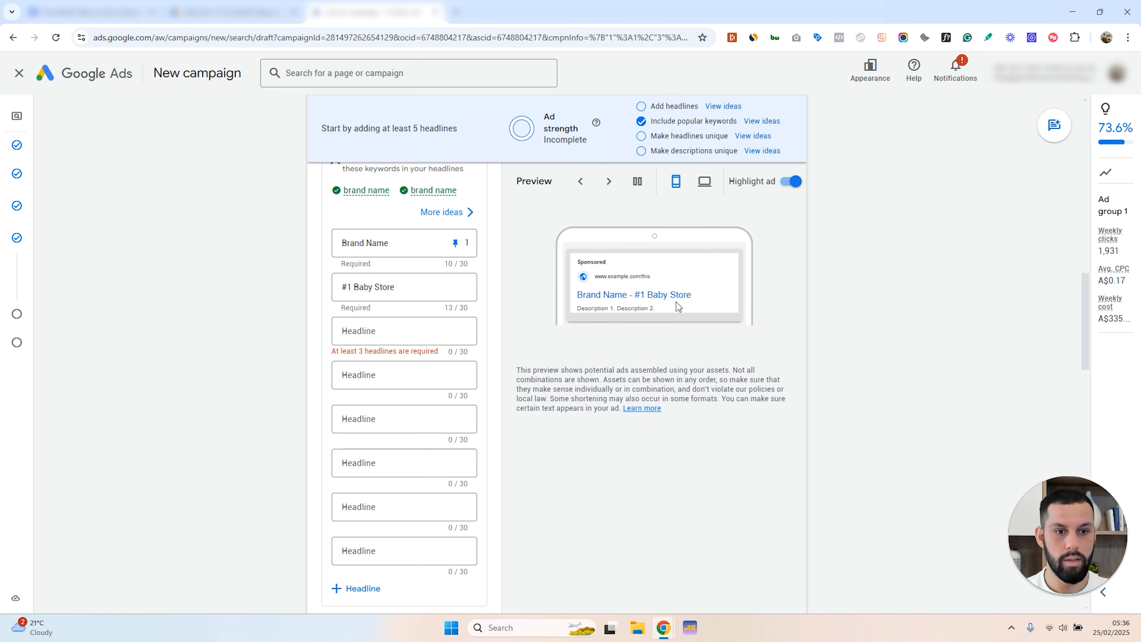
Replace the second headline with "Award Winning Baby Store".
triple_click(363, 286)
key("BackSpace")
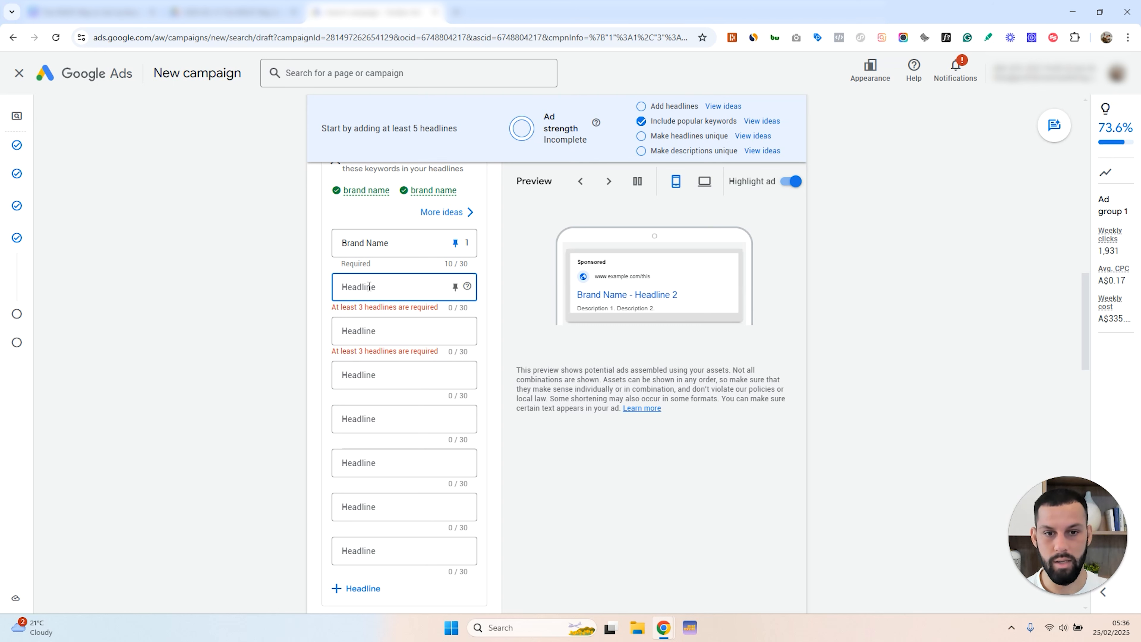
type("Award Winning")
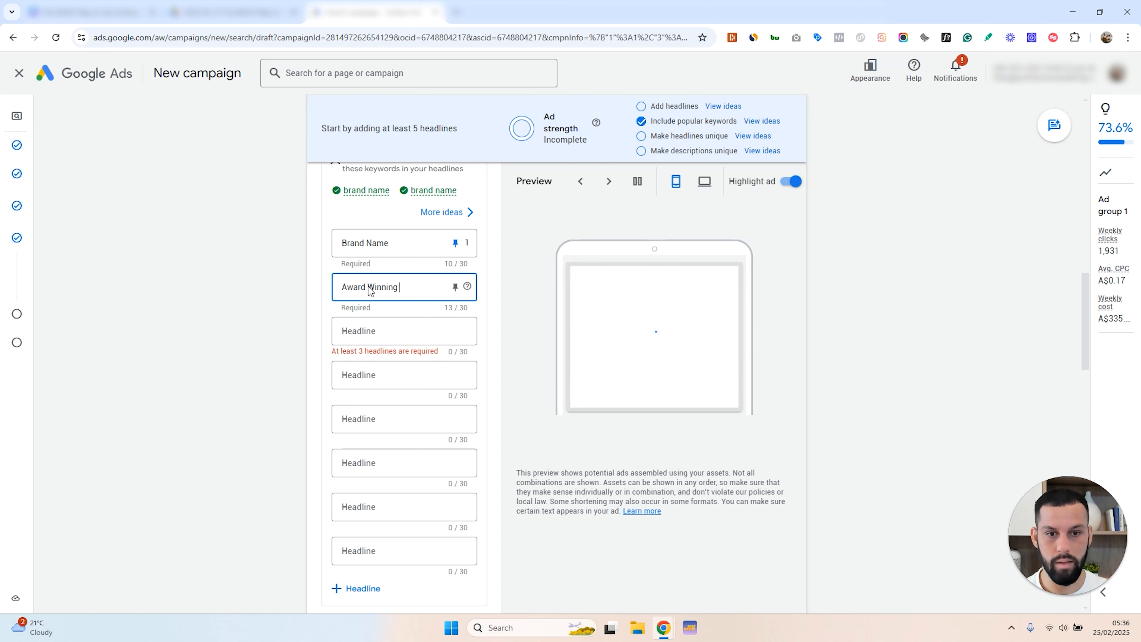
type(" Baby Store")
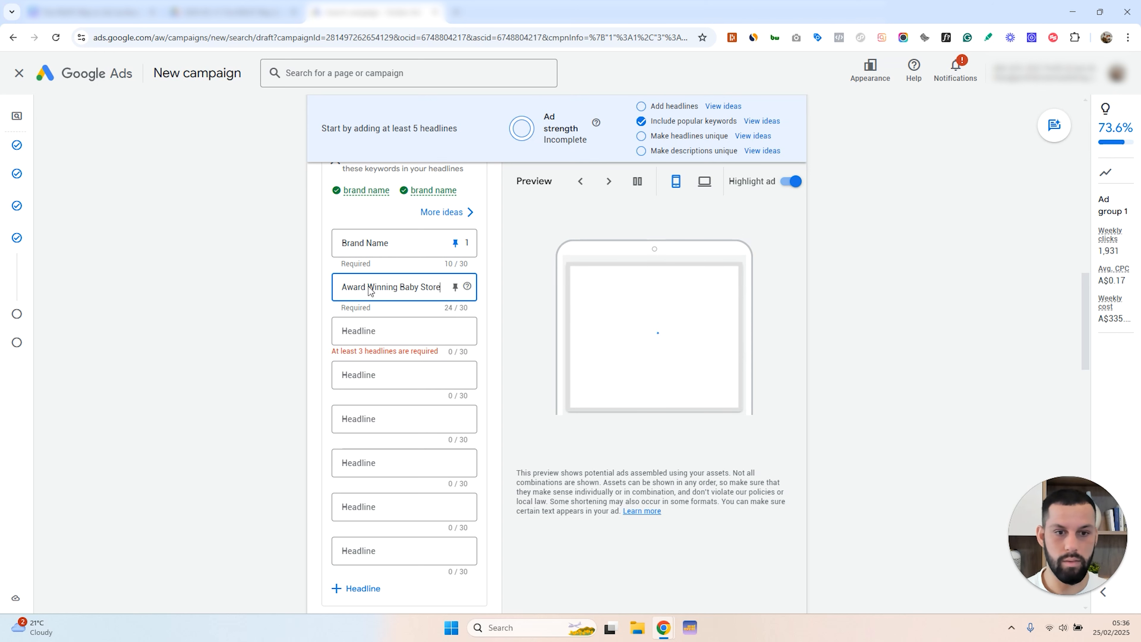
left_click(250, 315)
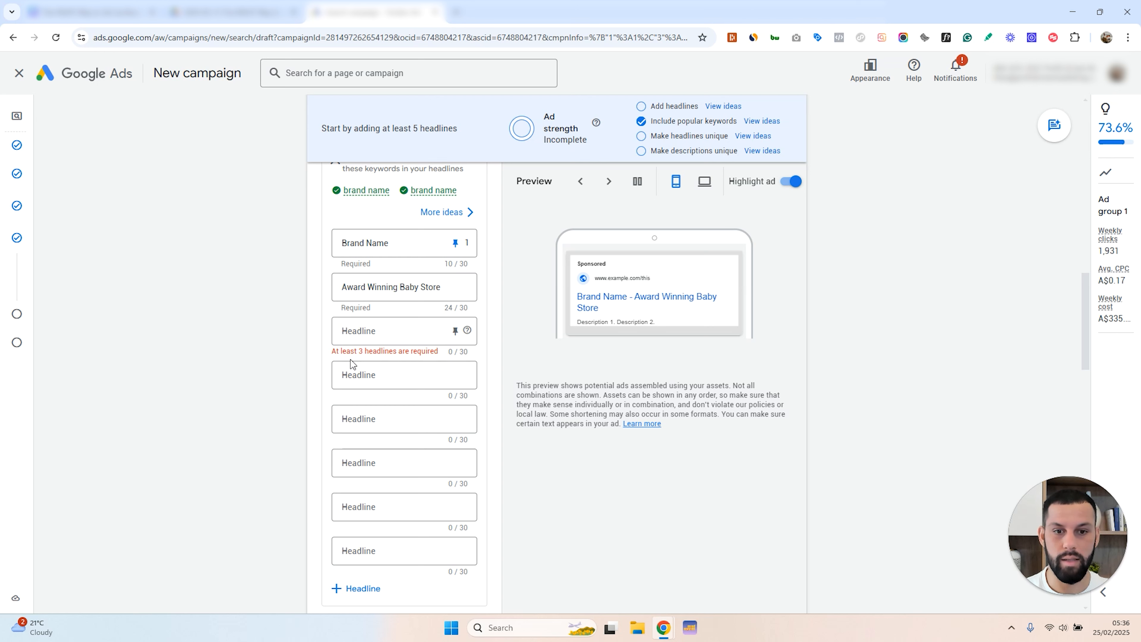
Add two more description fields to the ad so that four descriptions can be entered.
scroll(244, 255, "down", 1)
scroll(244, 257, "down", 3)
scroll(278, 306, "up", 1)
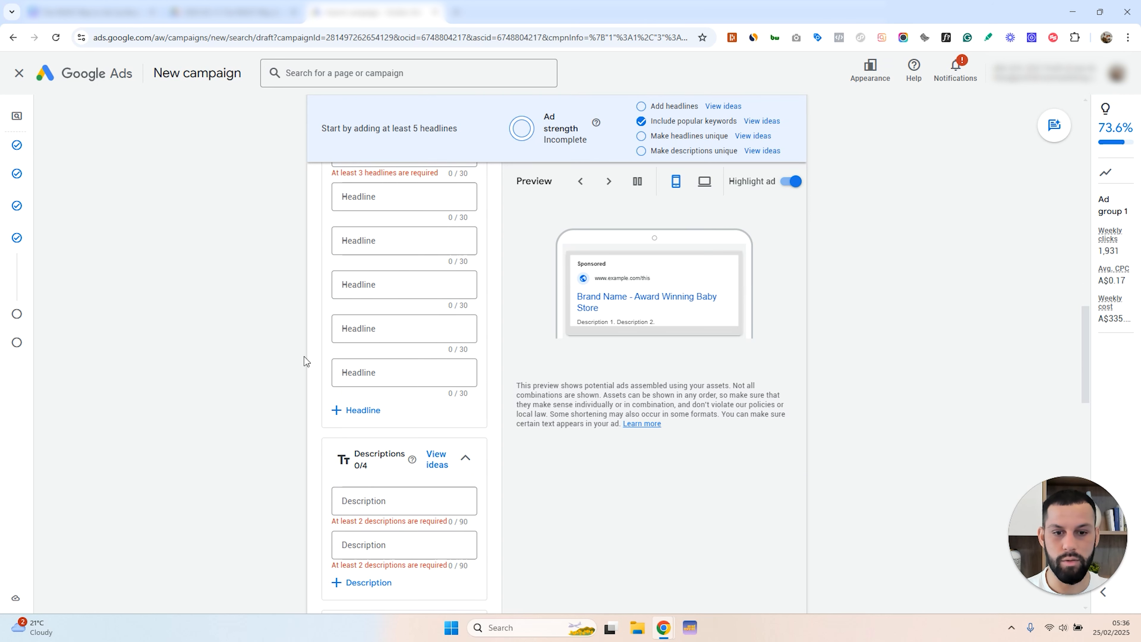
scroll(304, 357, "down", 5)
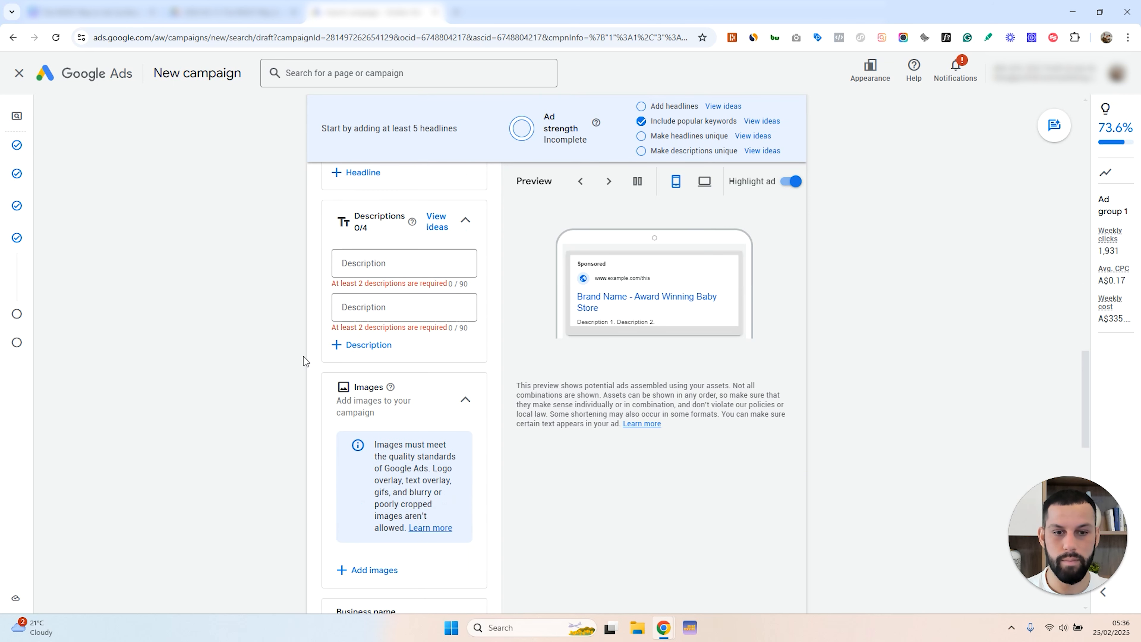
left_click(358, 346)
left_click(365, 389)
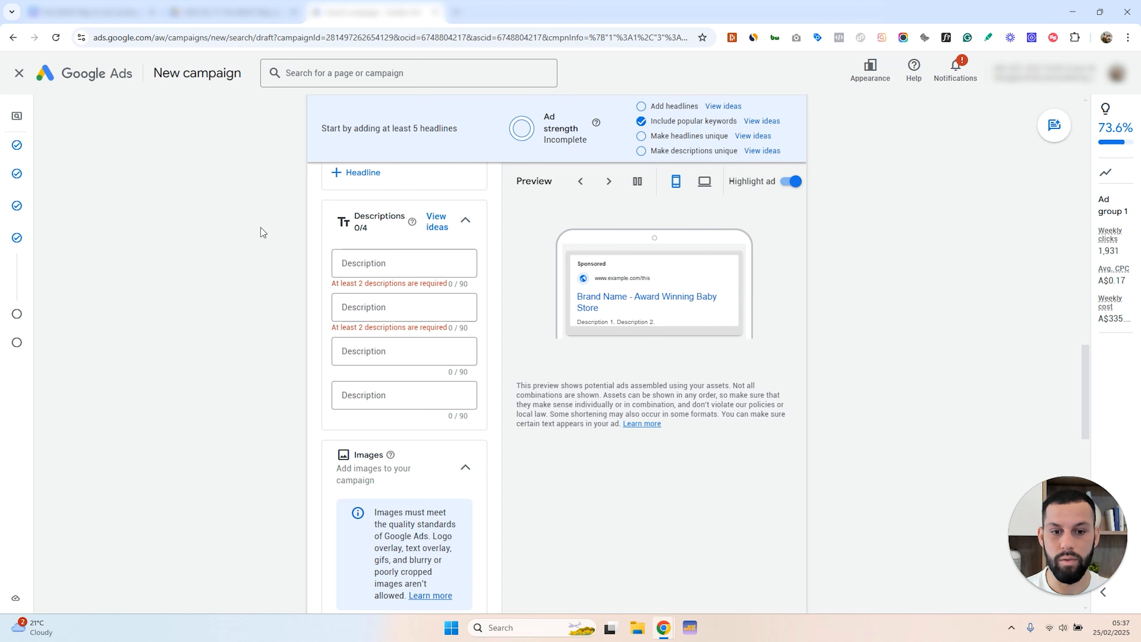
Review the ad's images, business name, business logo, sitelinks and callouts sections.
scroll(264, 233, "down", 5)
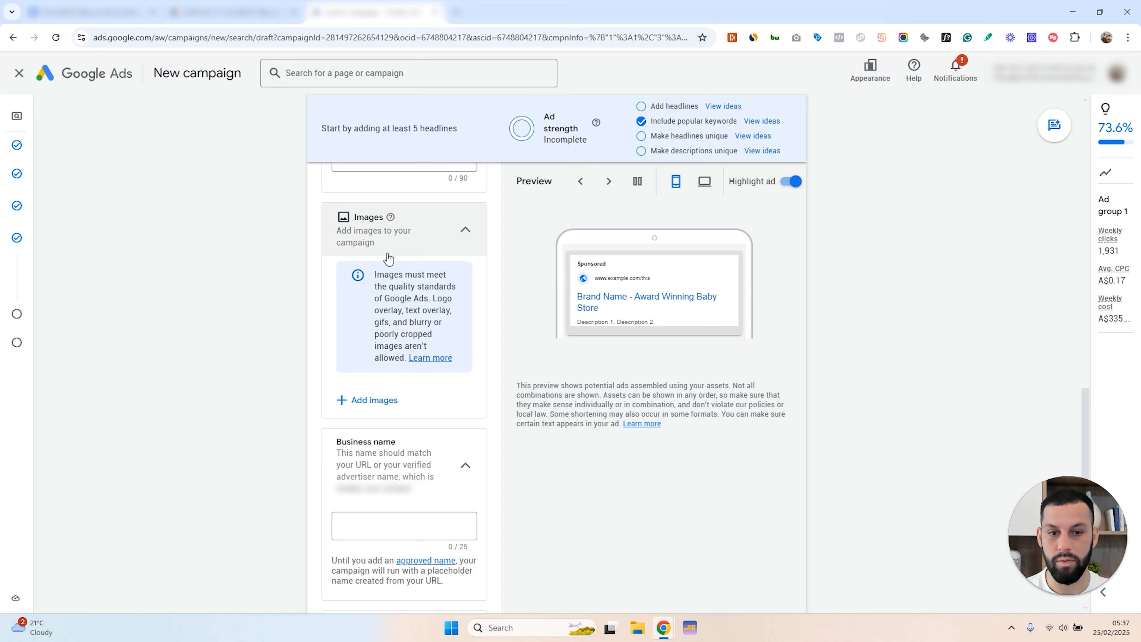
scroll(227, 297, "down", 4)
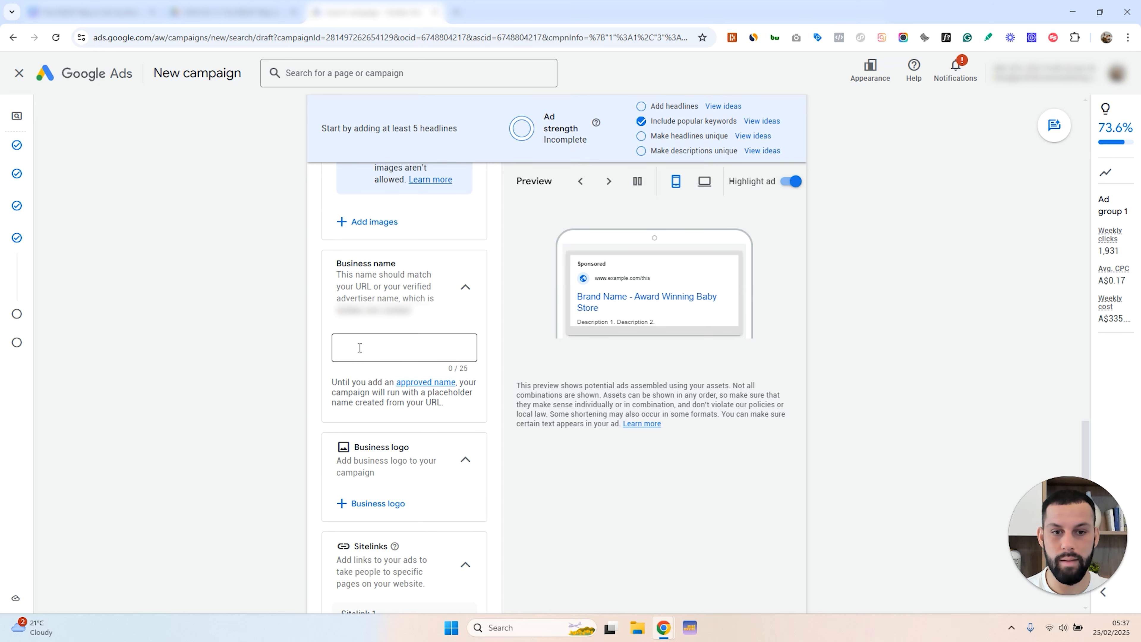
scroll(366, 345, "down", 3)
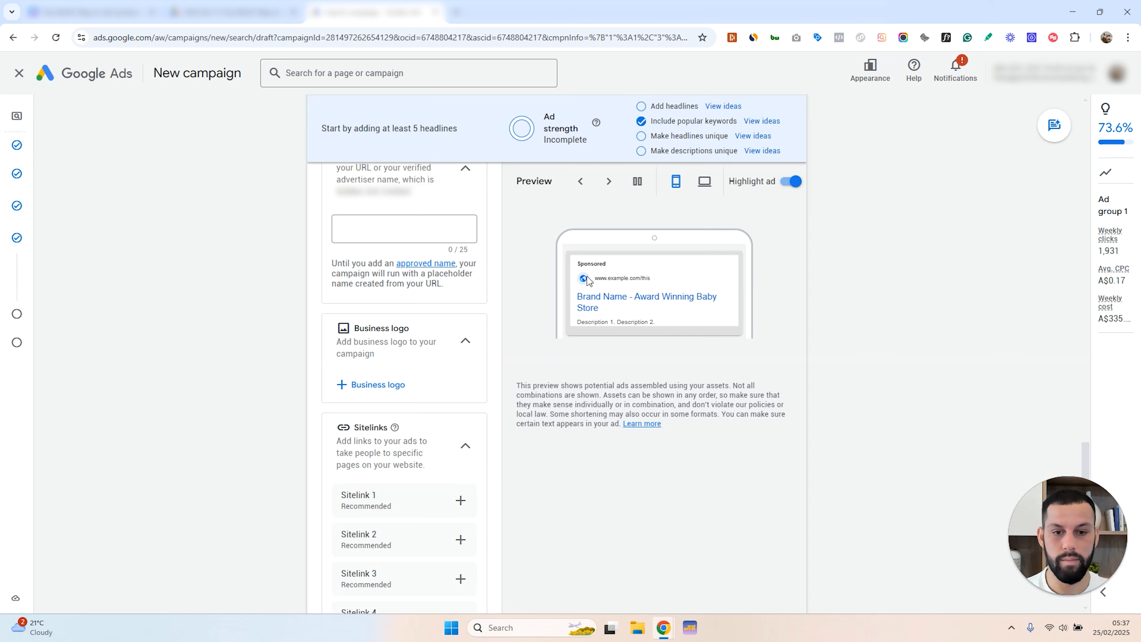
scroll(311, 435, "down", 4)
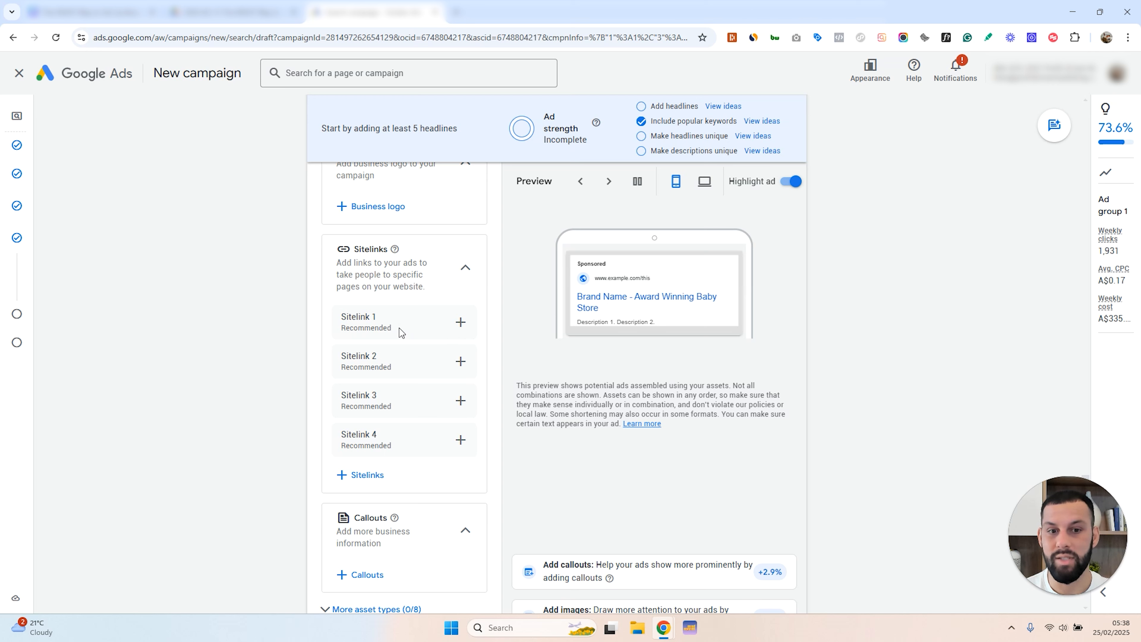
Read the help explanation of what callouts add to the ad.
scroll(399, 328, "down", 4)
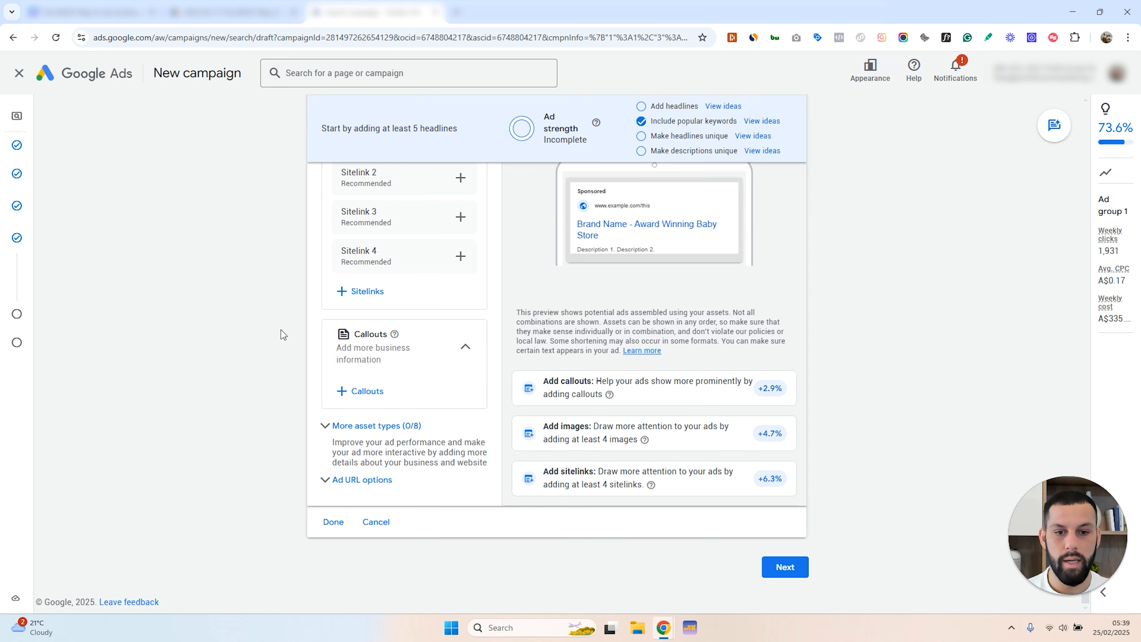
mouse_move(395, 333)
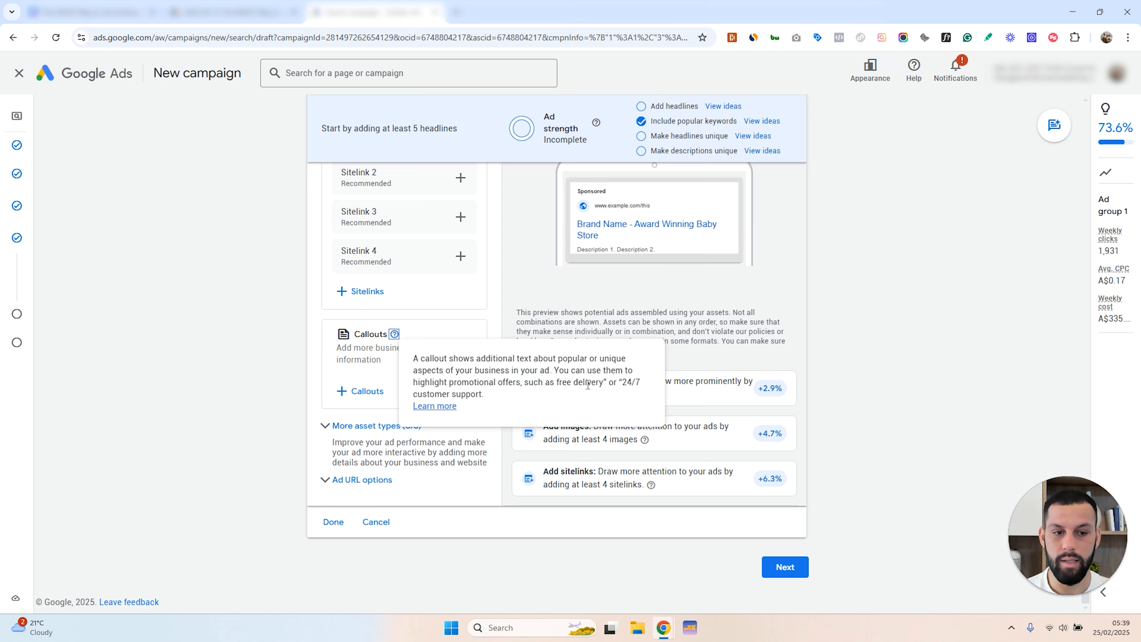
left_click(263, 324)
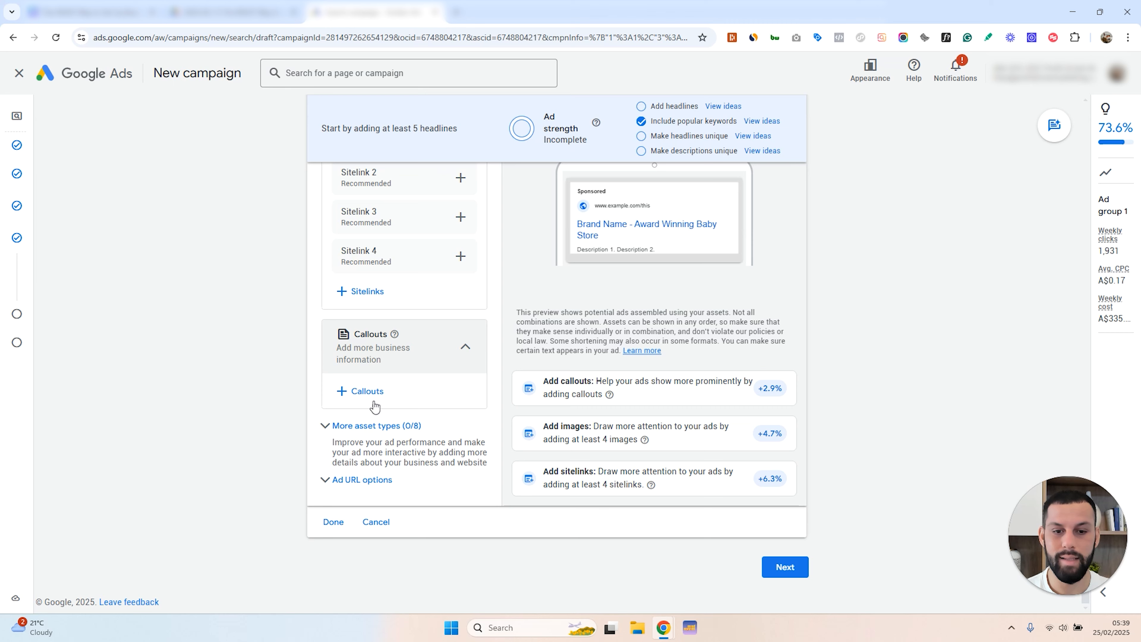
Examine the ad's additional asset types, from promotions to apps, and its URL options, then collapse both sections.
scroll(369, 359, "down", 3)
left_click(326, 306)
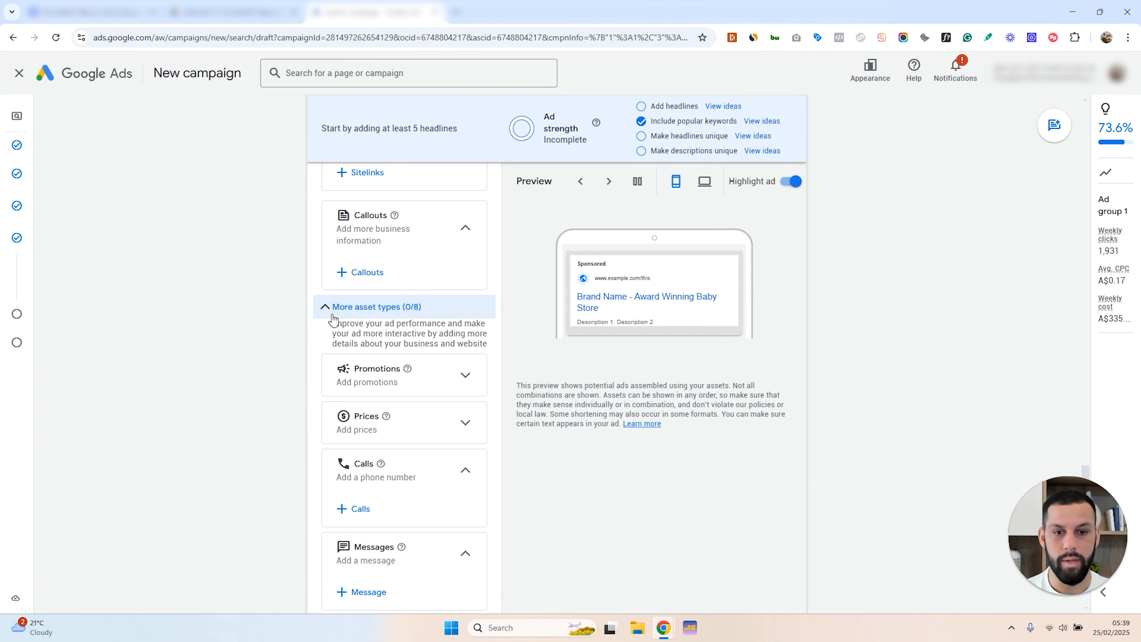
scroll(248, 348, "down", 3)
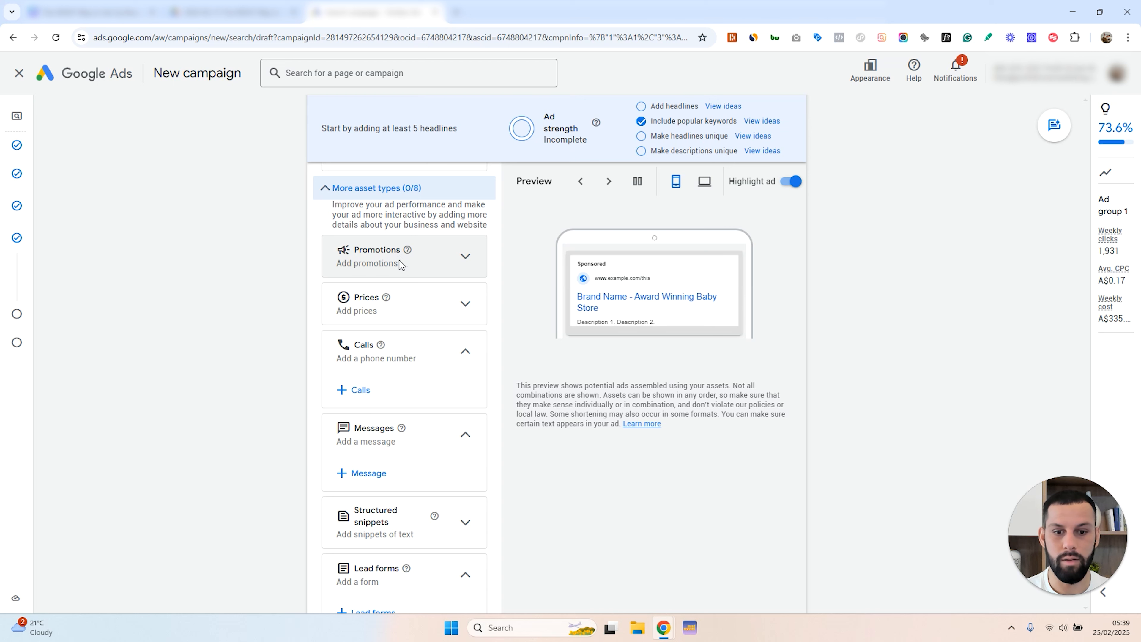
scroll(399, 260, "down", 3)
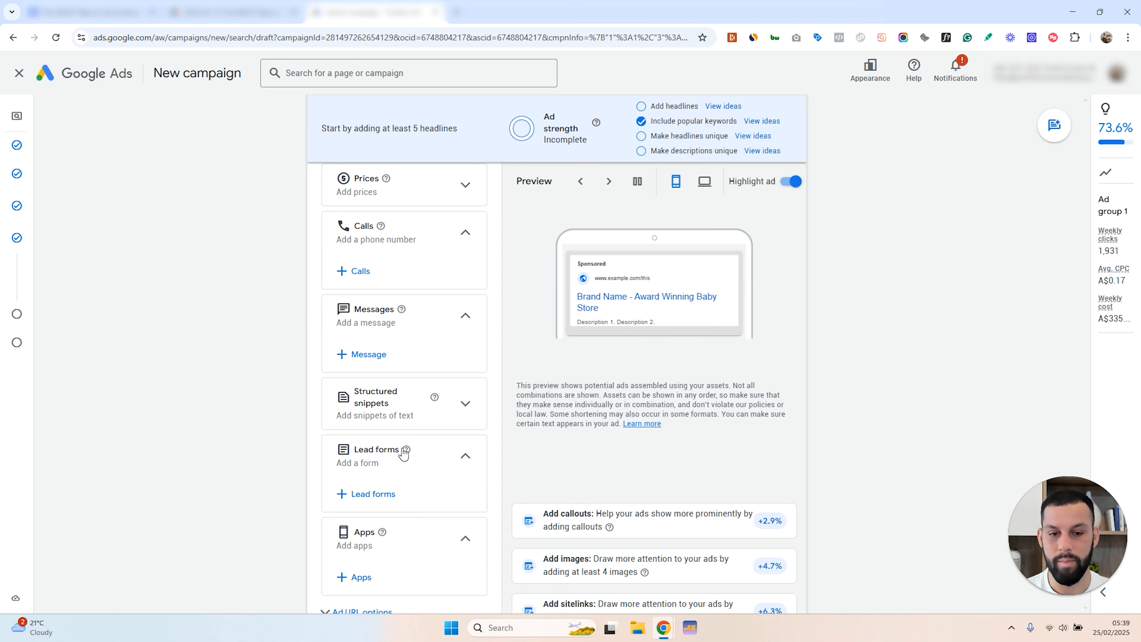
scroll(275, 333, "up", 3)
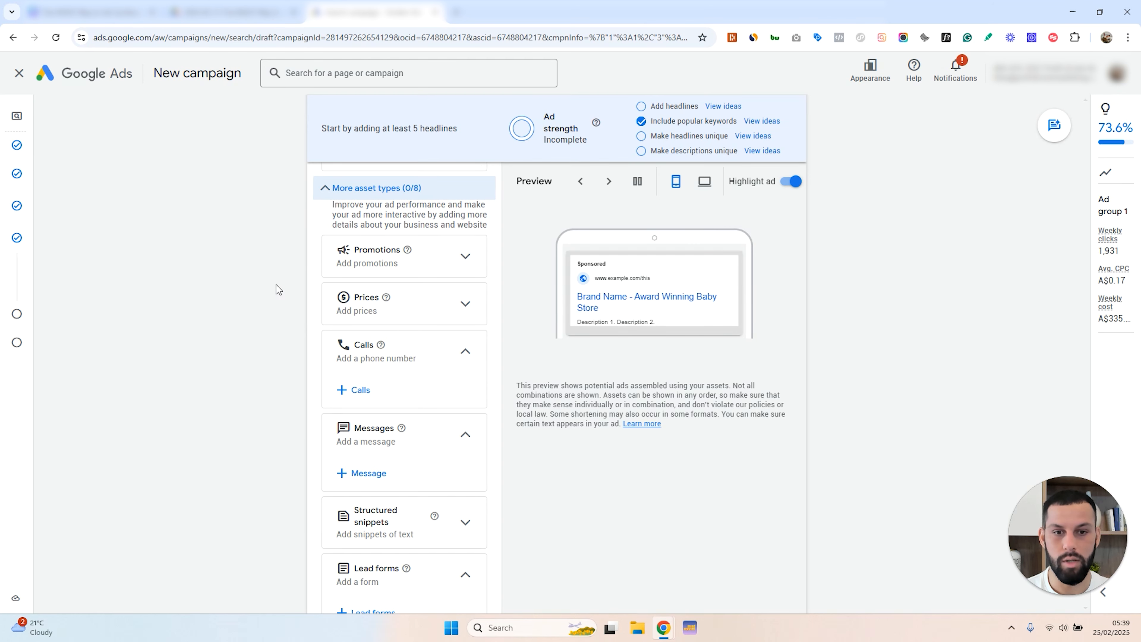
left_click(325, 189)
left_click(359, 242)
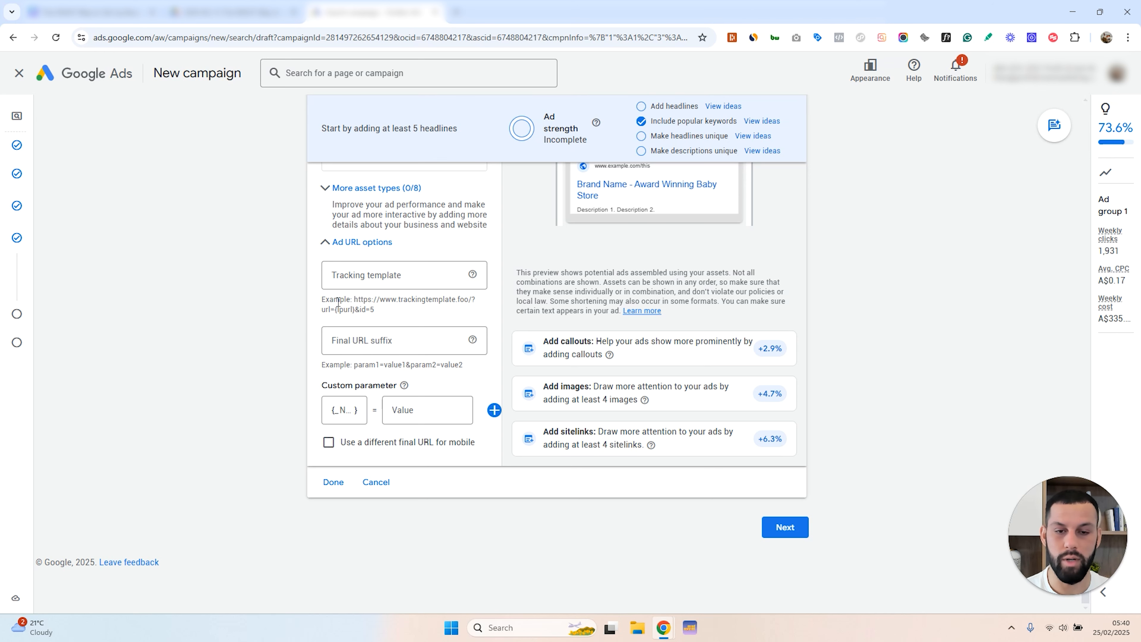
left_click(362, 242)
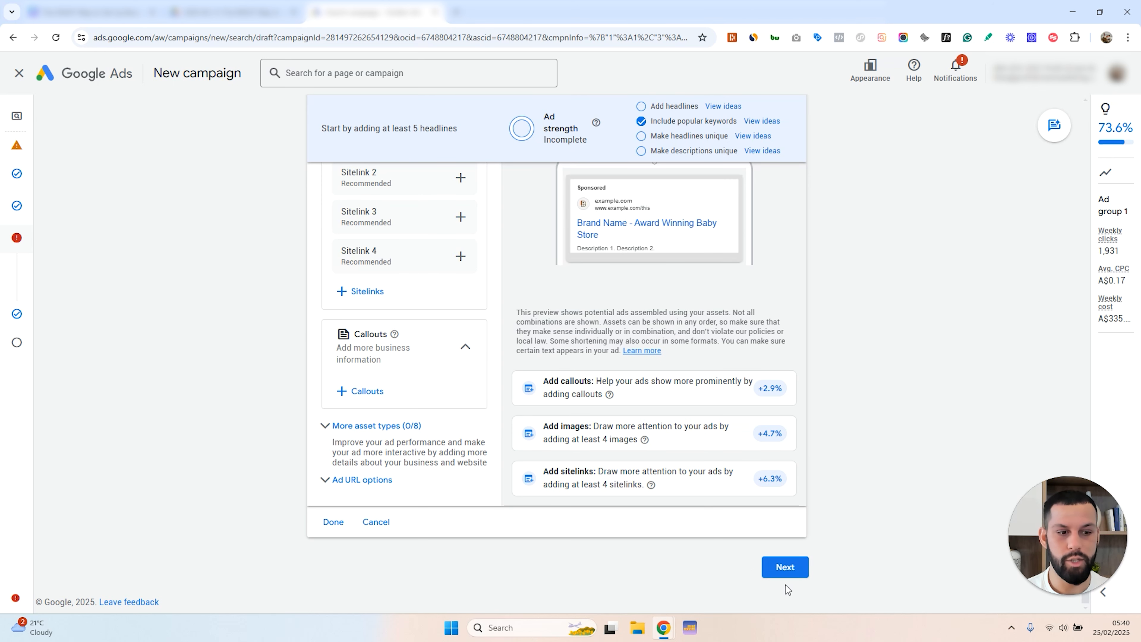
Set a custom average daily budget of A$20.00 for the campaign and continue to the campaign review.
left_click(784, 568)
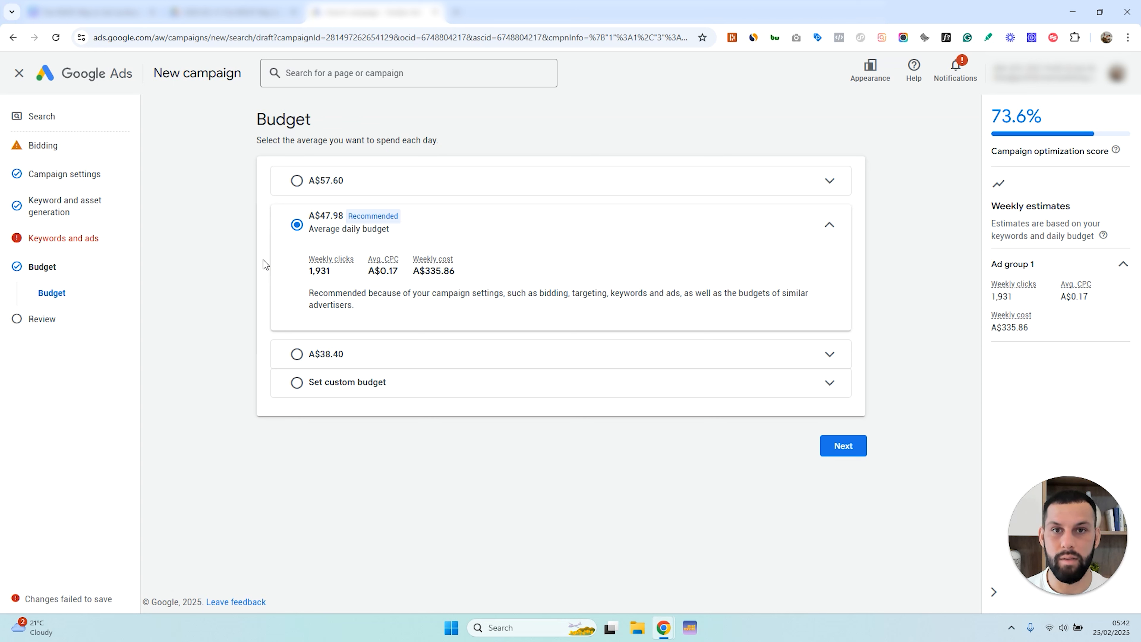
left_click(347, 384)
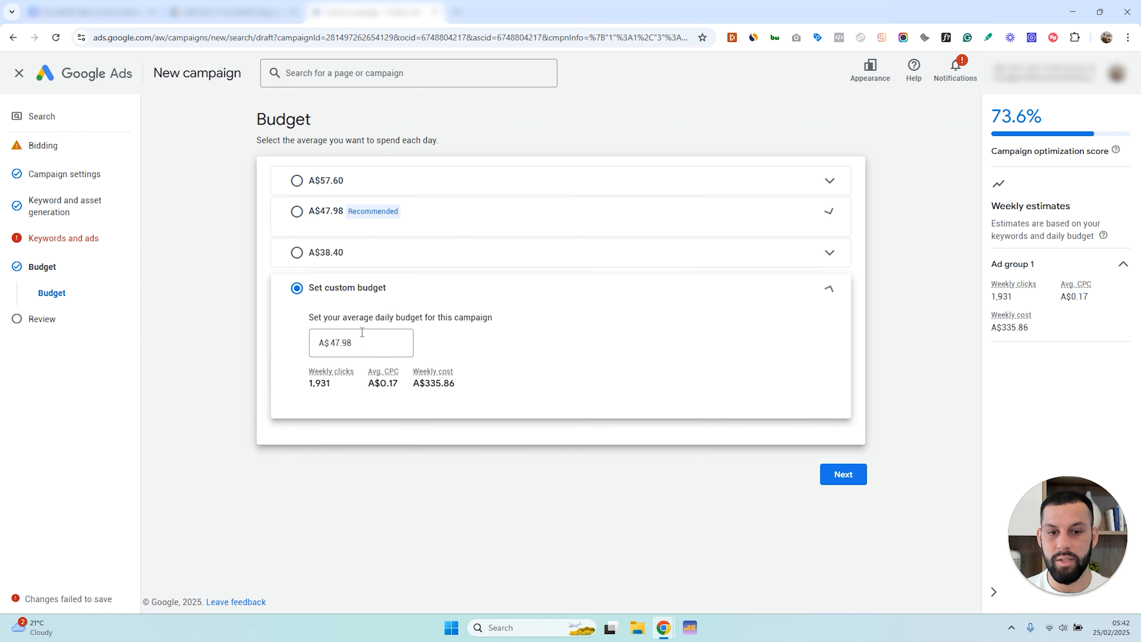
double_click(366, 331)
type("20")
left_click(341, 438)
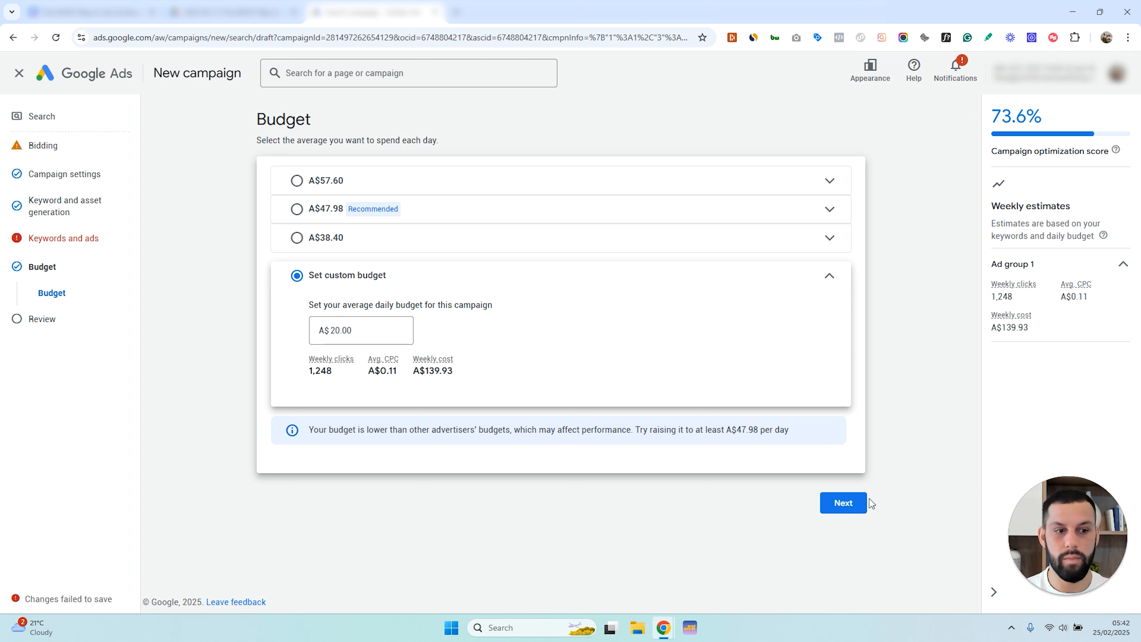
left_click(843, 502)
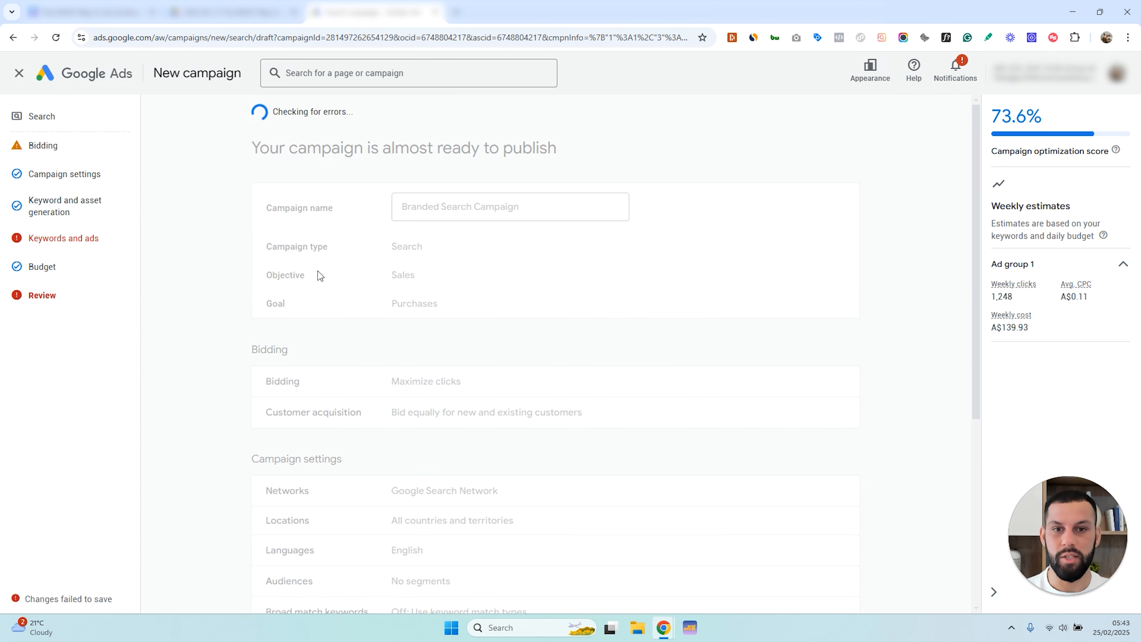